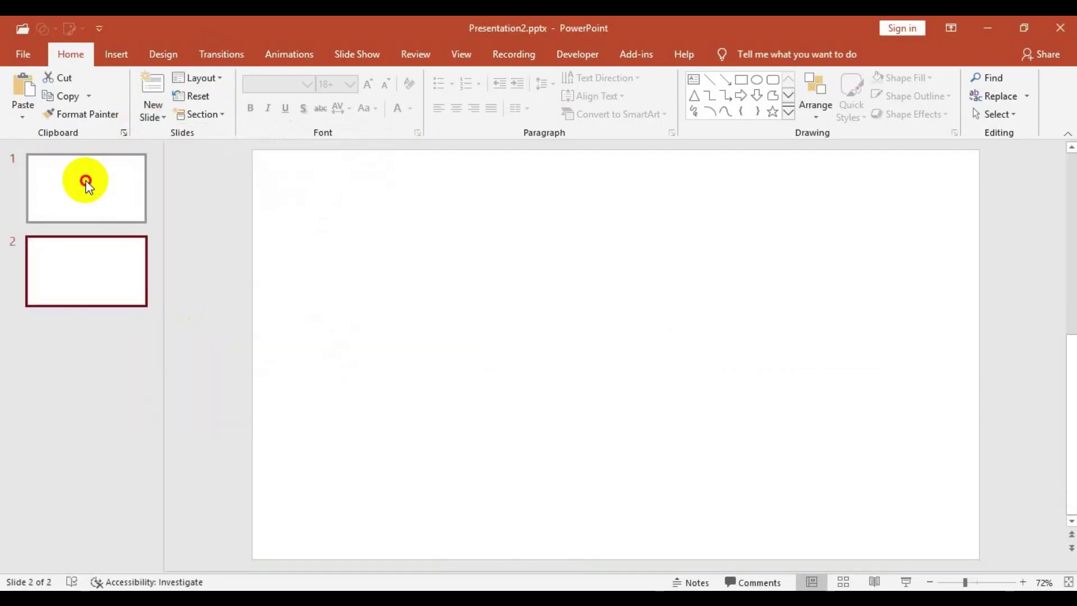
Delete the extra second slide, leaving a single blank slide
key("Delete")
Make the slide background light blue
right_click(550, 240)
left_click(607, 372)
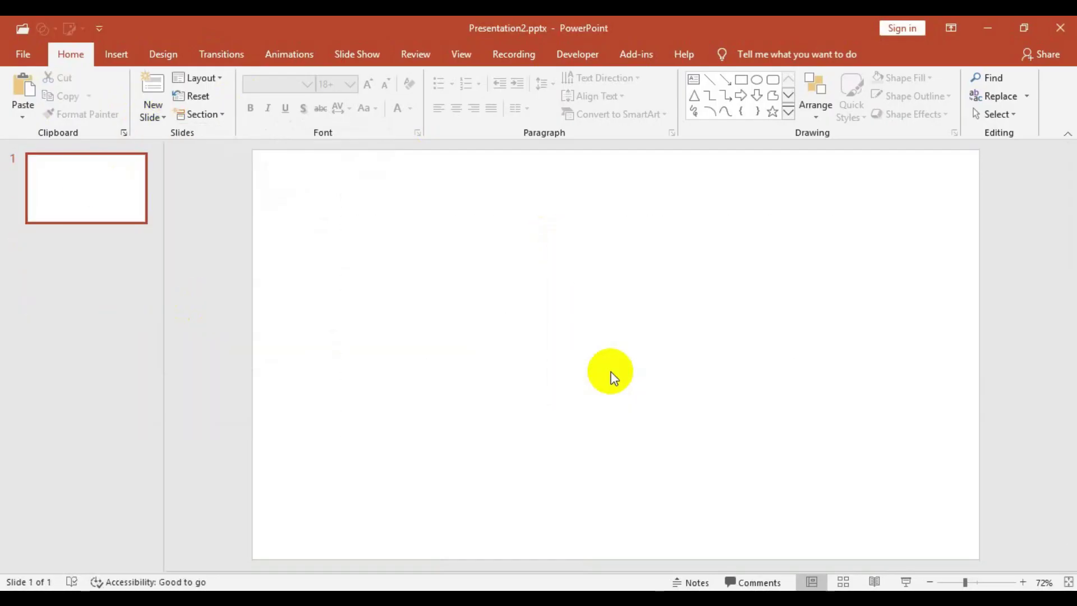
left_click(1034, 348)
left_click(1028, 397)
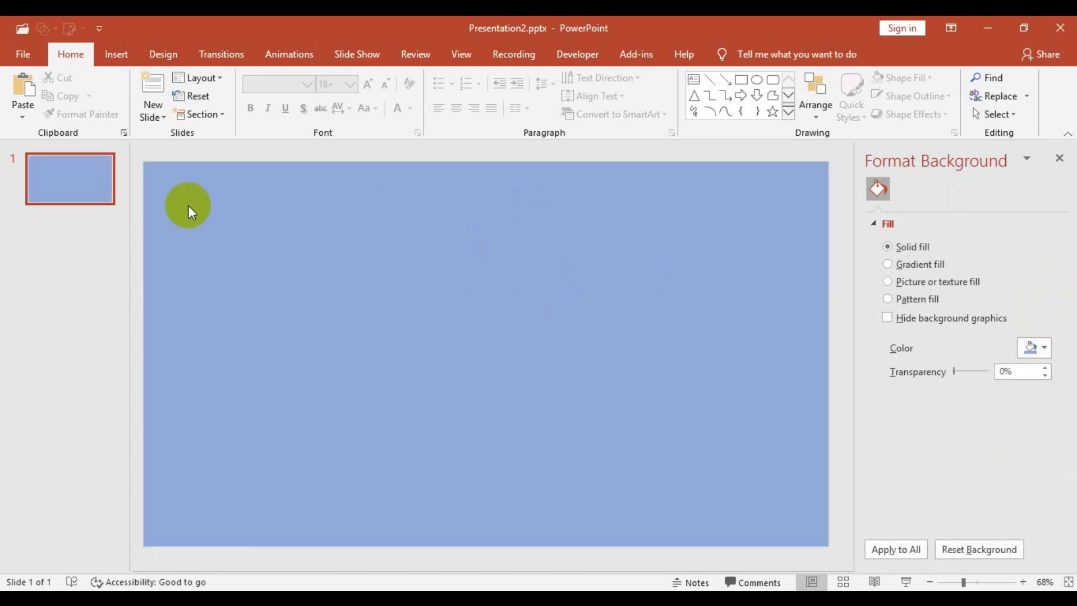
Draw a ten-point star near the slide's top right and fill it orange
left_click(136, 52)
left_click(253, 118)
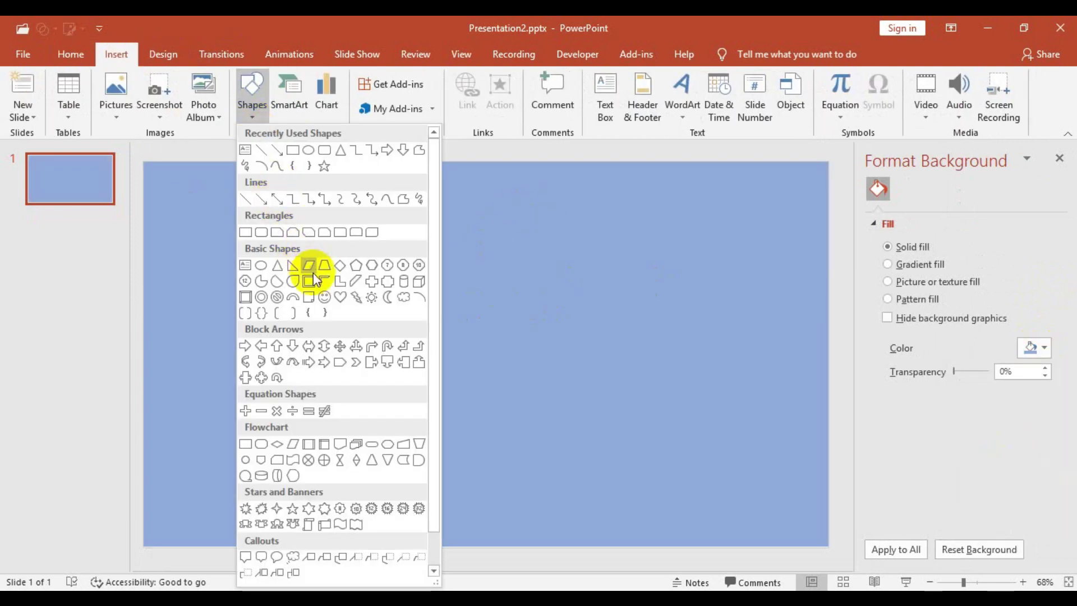
scroll(313, 272, "down", 2)
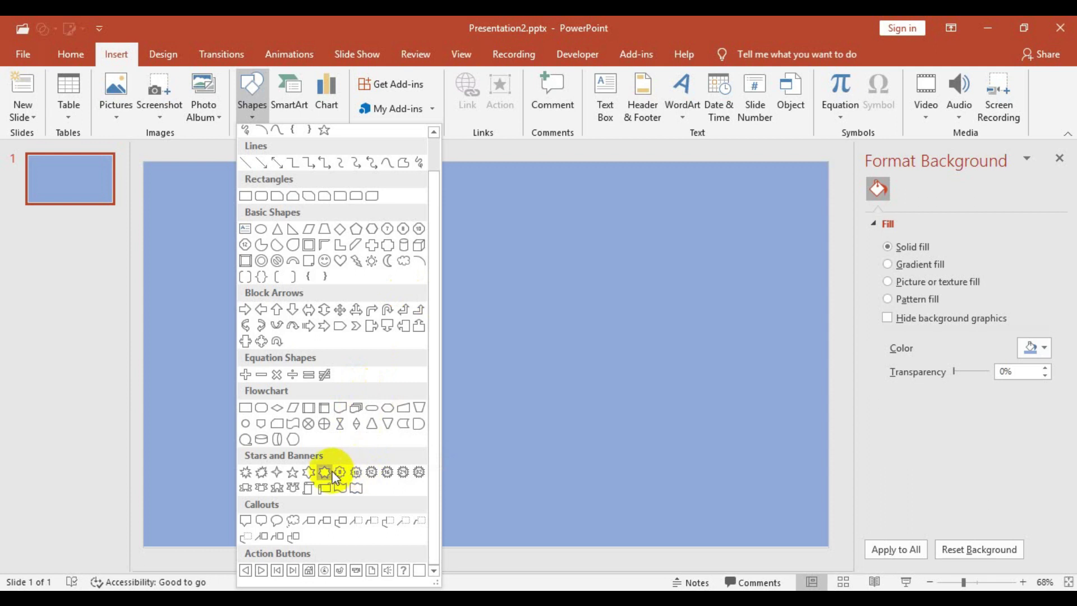
left_click(334, 477)
left_click_drag(574, 199, 736, 333)
left_click(437, 76)
left_click(404, 200)
left_click(613, 271)
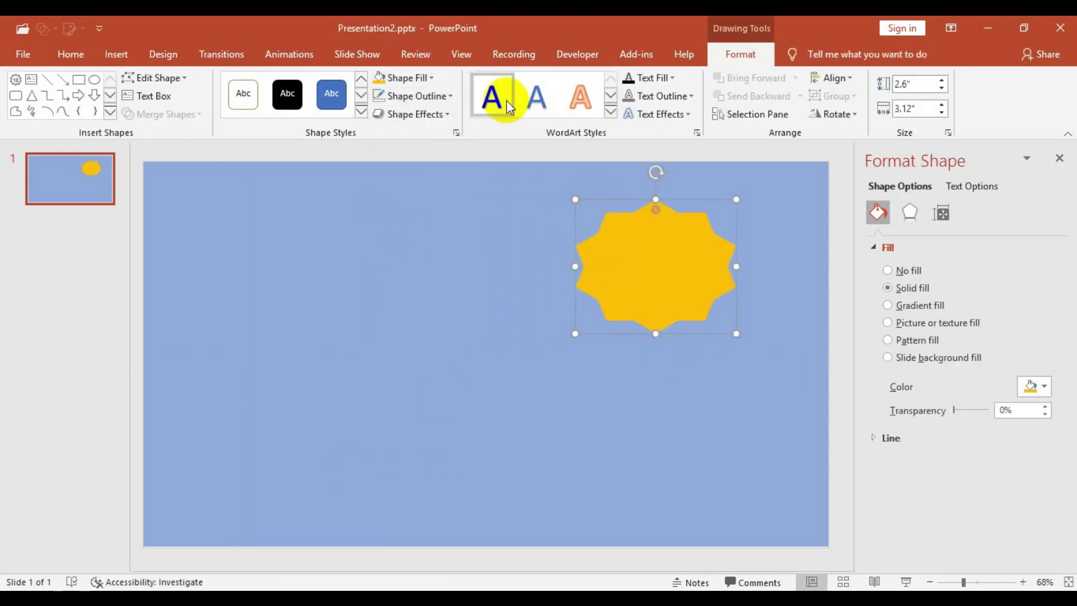
Add plain black '25% OFF' WordArt and move it onto the star
left_click(71, 54)
left_click(116, 54)
left_click(686, 108)
left_click(688, 149)
type("25% OFF")
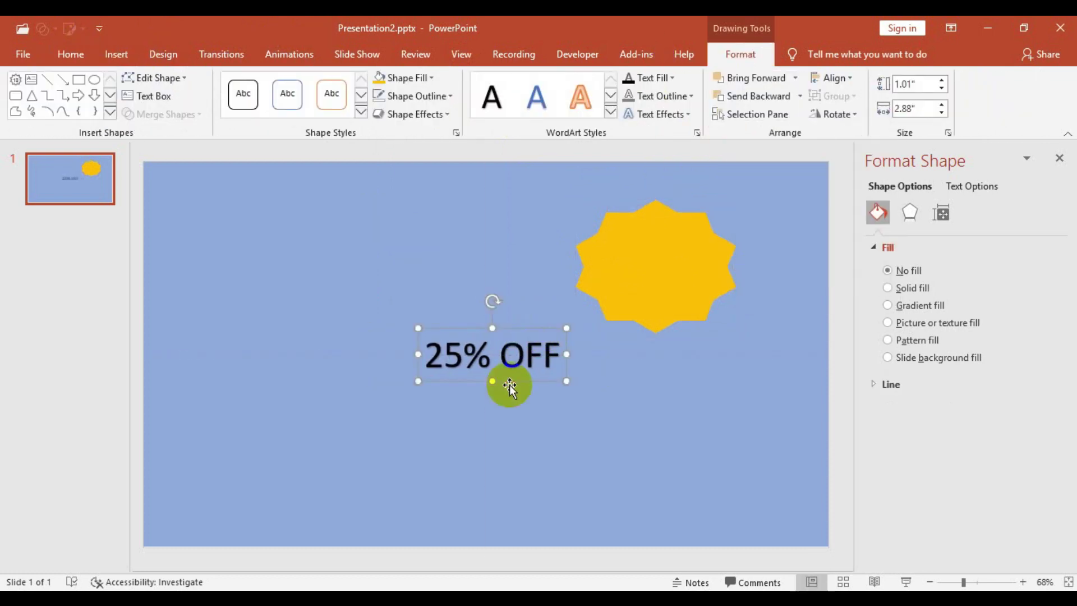
left_click_drag(529, 325, 695, 234)
left_click(691, 382)
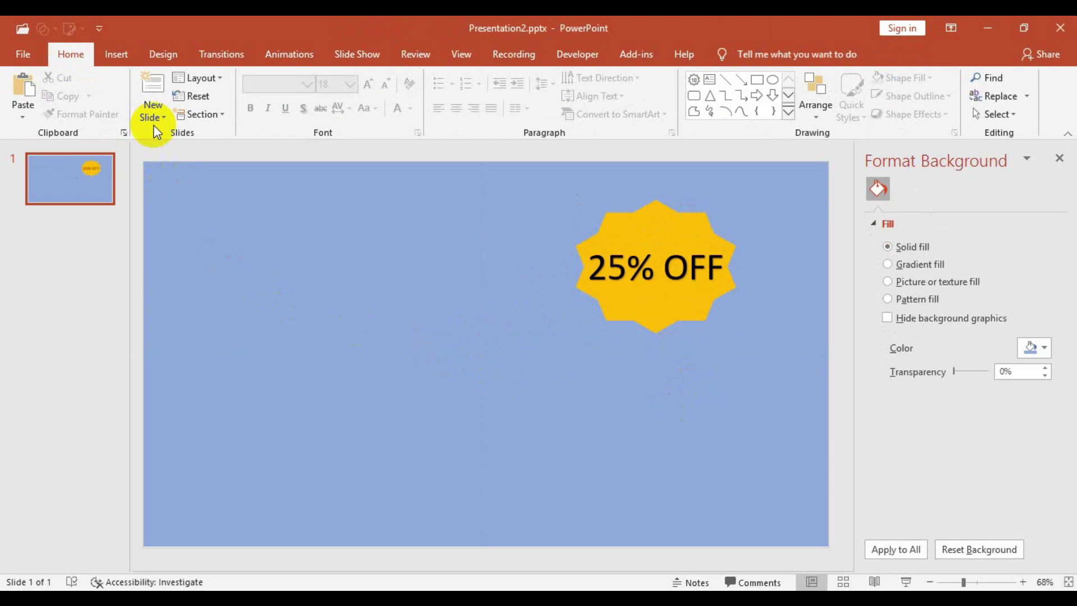
left_click(116, 54)
left_click(116, 92)
Insert the maroon T-shirt photo from the 't shirt' folder and shift it left
left_click(149, 150)
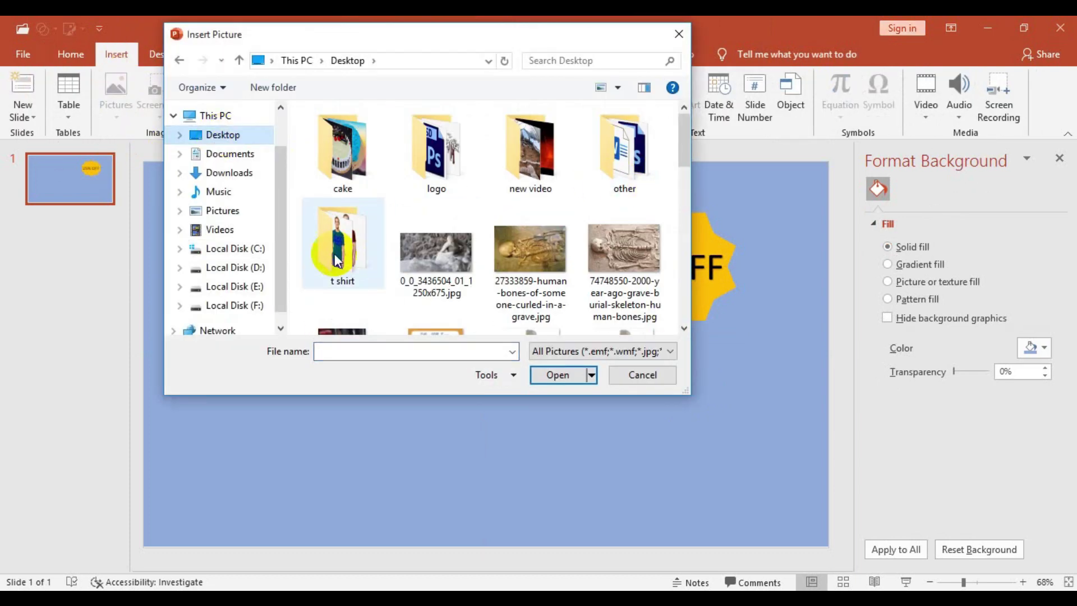
double_click(336, 257)
double_click(344, 144)
left_click_drag(500, 370, 447, 381)
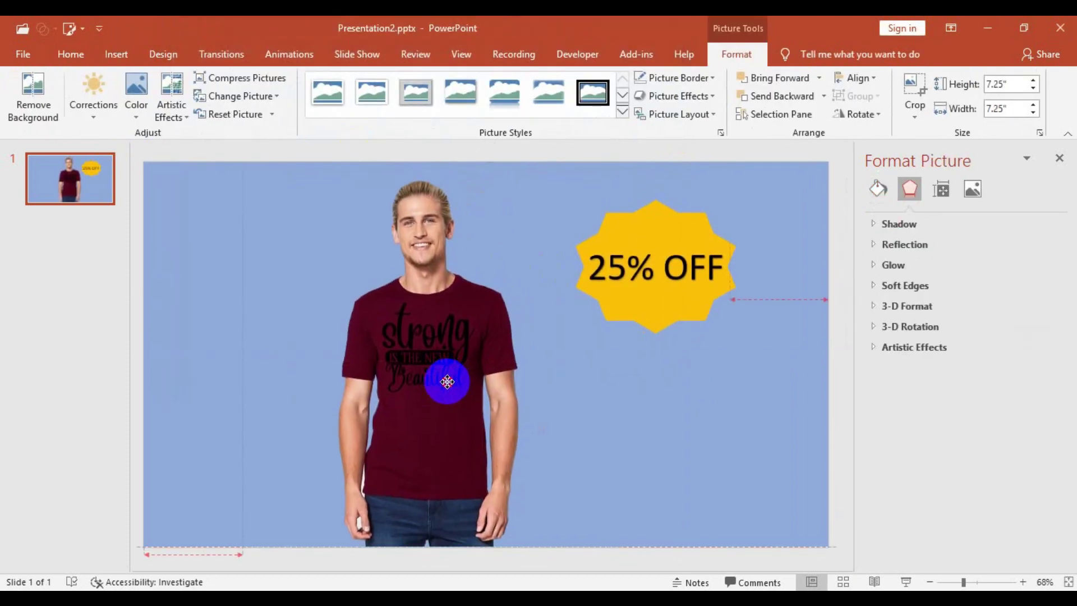
Give the photo a 13 pt glow in a darker colour
left_click(891, 265)
left_click_drag(944, 336, 950, 336)
left_click(1034, 312)
left_click(956, 346)
left_click(346, 308)
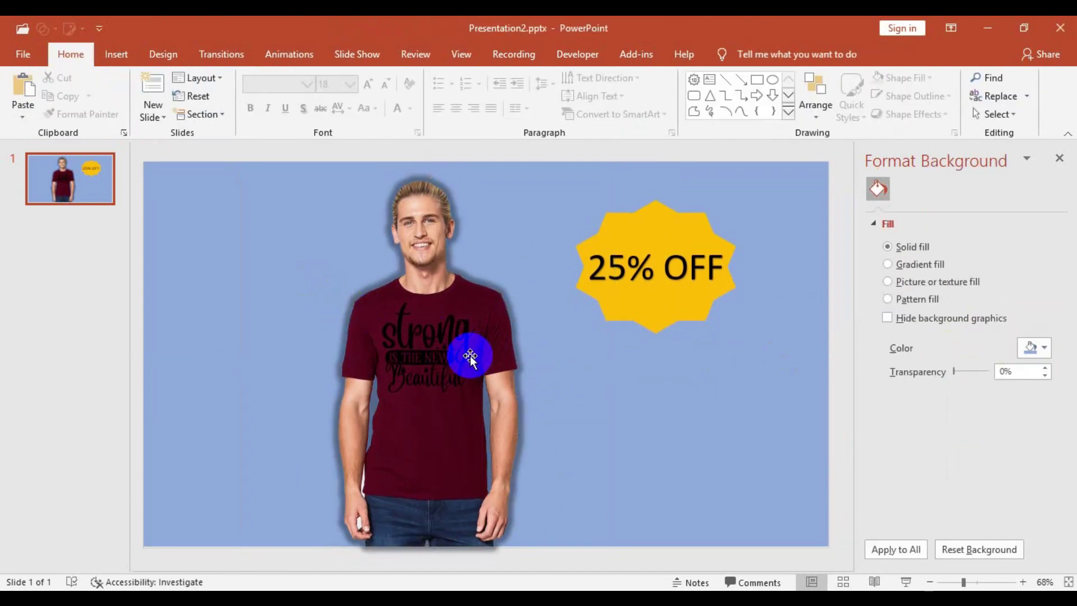
left_click(116, 54)
left_click(251, 98)
left_click(246, 165)
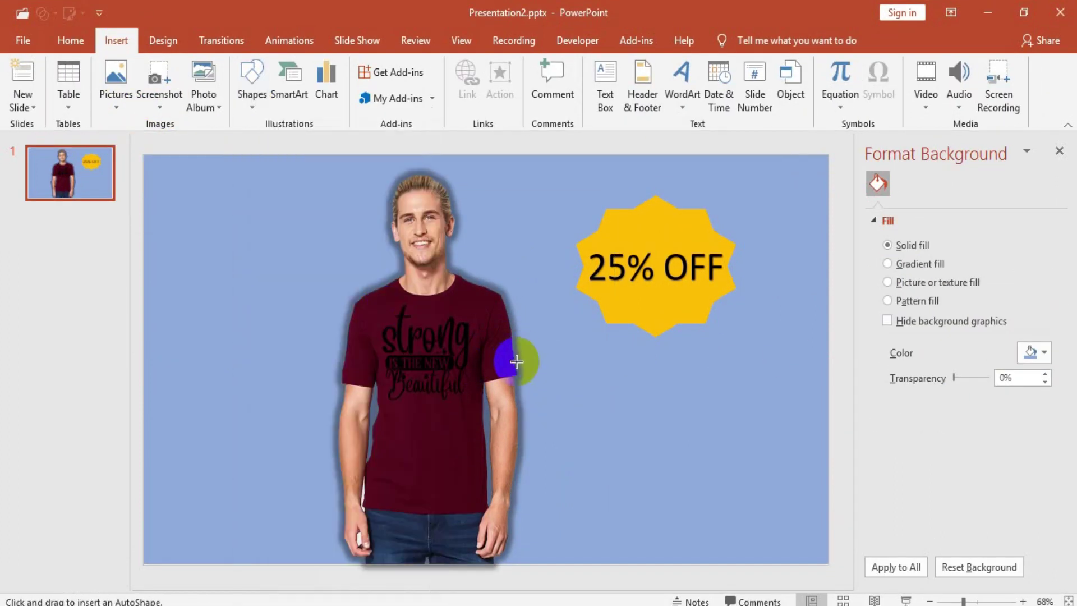
Draw a bent arrow right of the shirt and fill it black
mouse_move(552, 373)
left_mouse_down()
mouse_move(606, 339)
mouse_move(570, 453)
left_mouse_up()
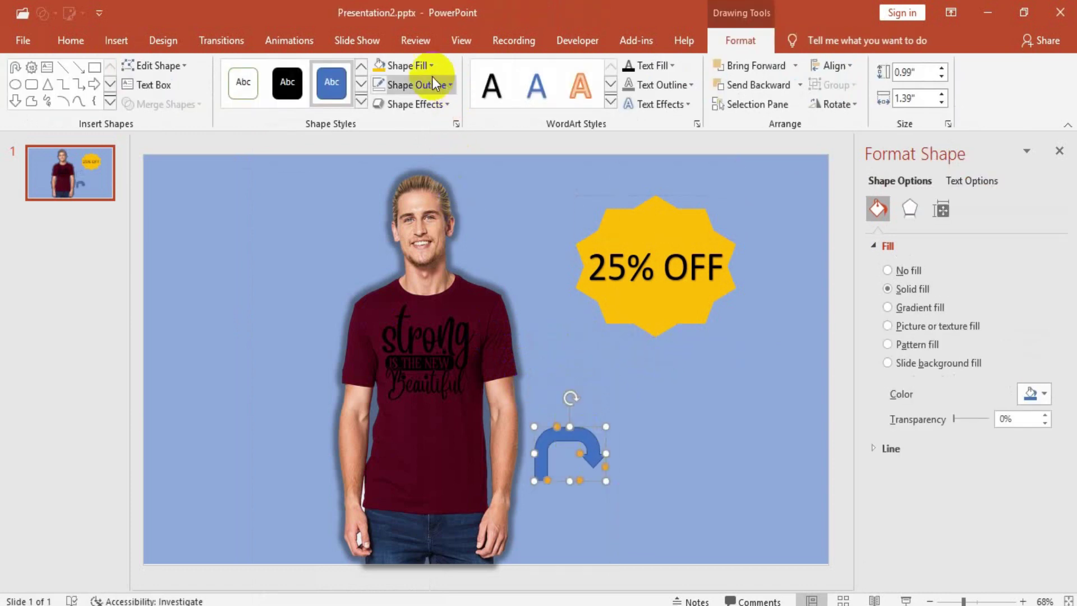
left_click(415, 65)
left_click(395, 109)
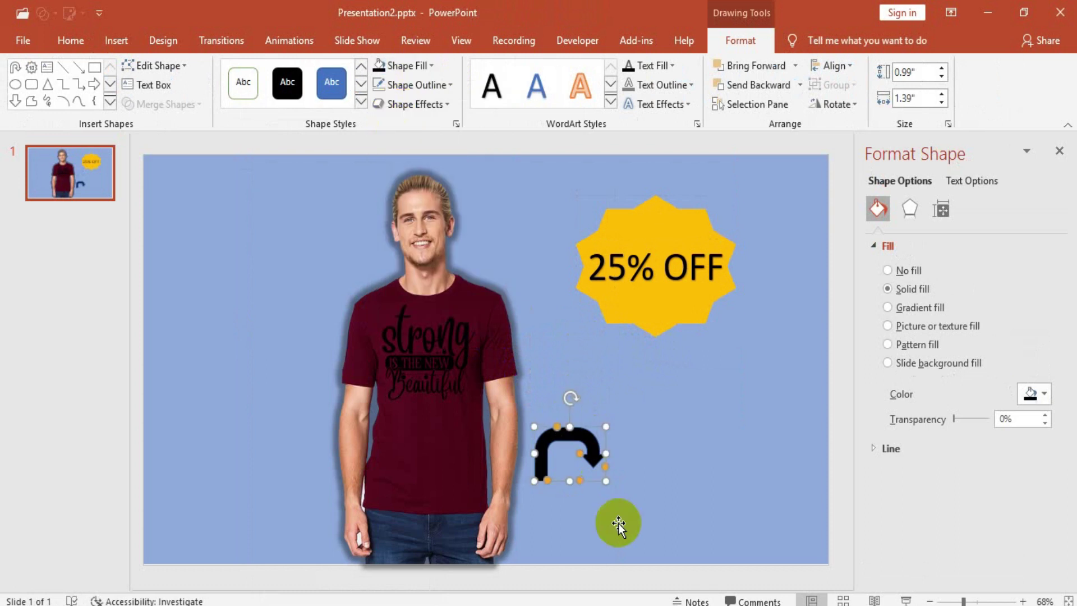
left_click(618, 523)
Add plain black 'Link In The Description' WordArt and move it to the lower right
left_click(116, 41)
left_click(681, 84)
left_click(665, 300)
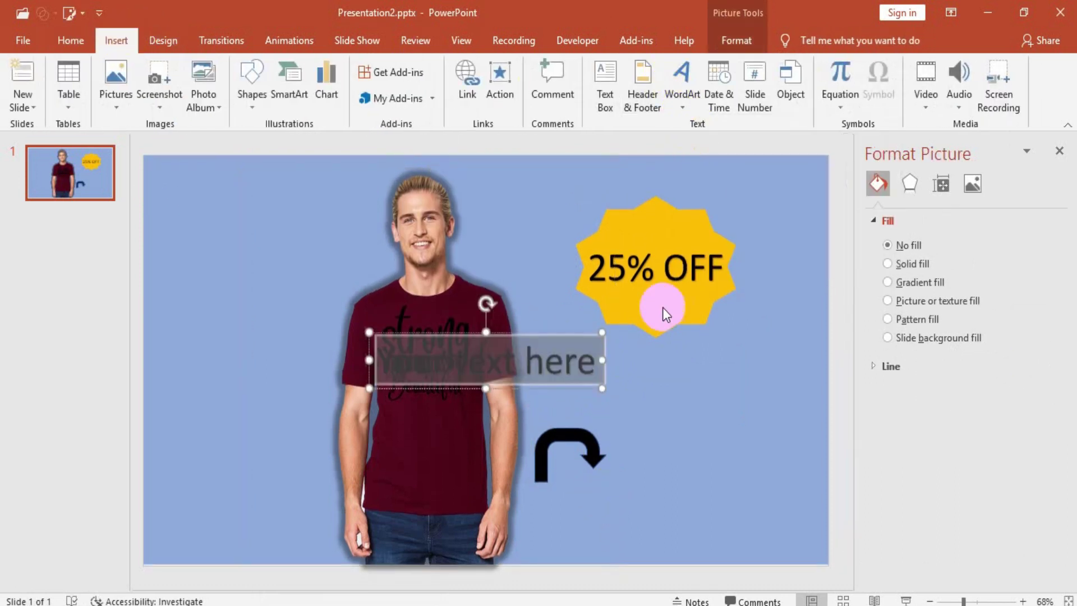
type("Think In t")
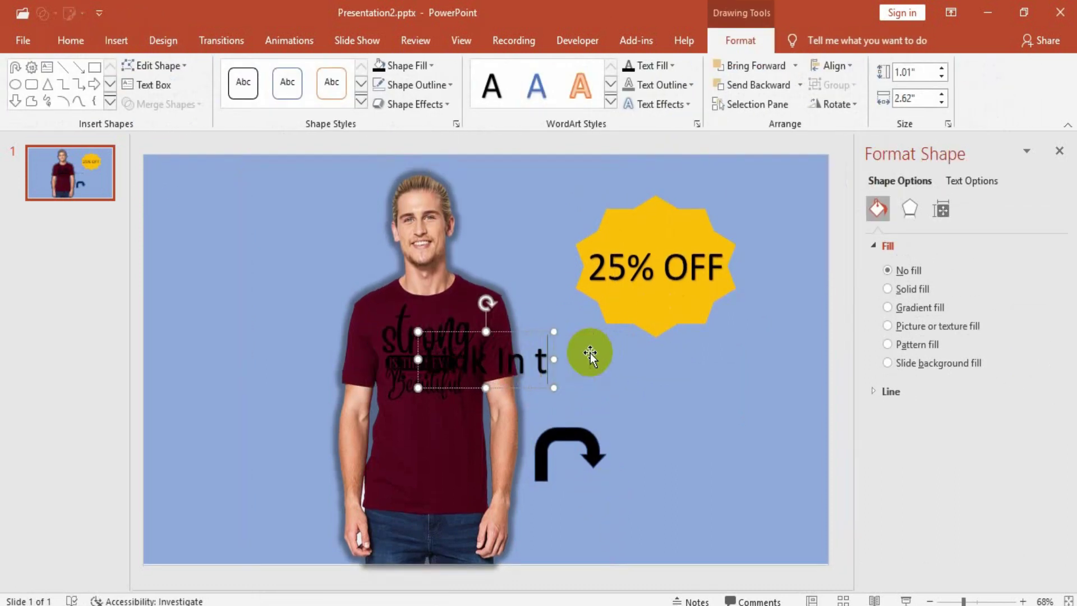
type("he Description")
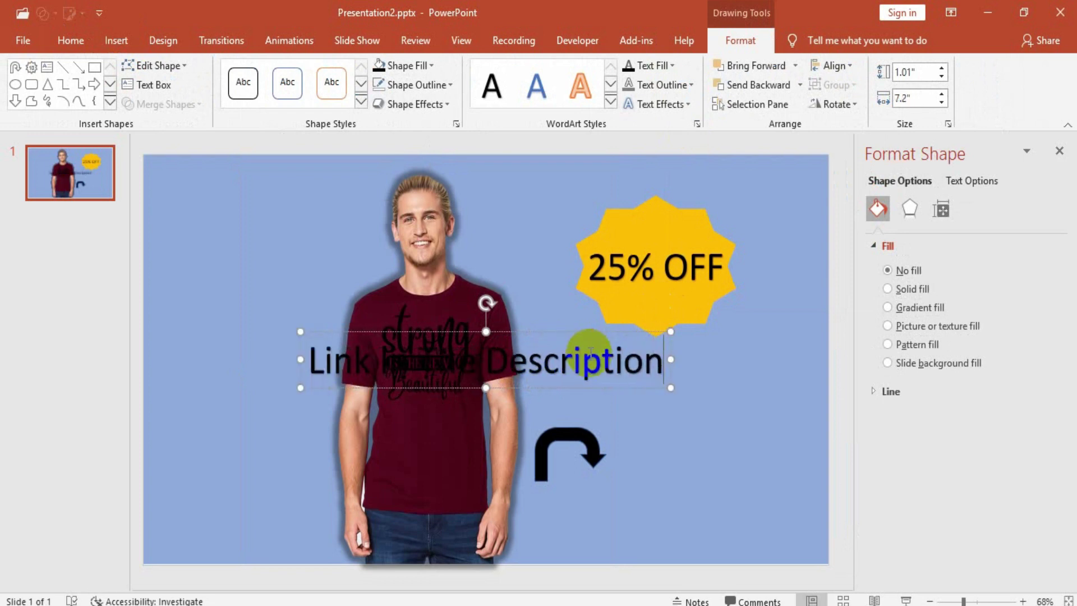
triple_click(481, 336)
left_click(415, 85)
left_click_drag(541, 331, 726, 470)
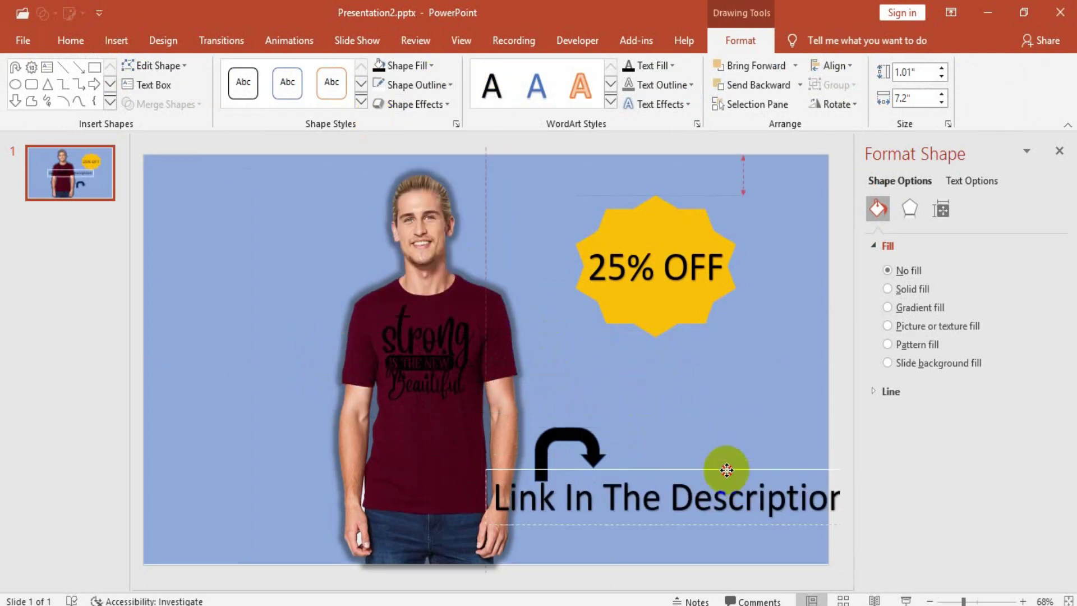
Shrink the description text to 44 pt
left_click(116, 41)
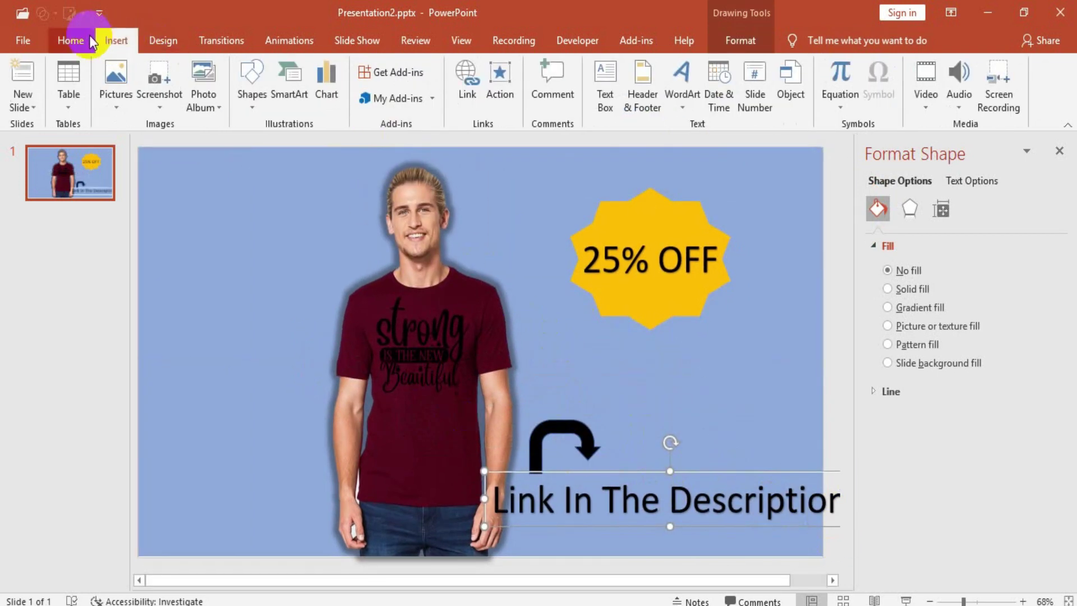
left_click(71, 41)
left_click(386, 72)
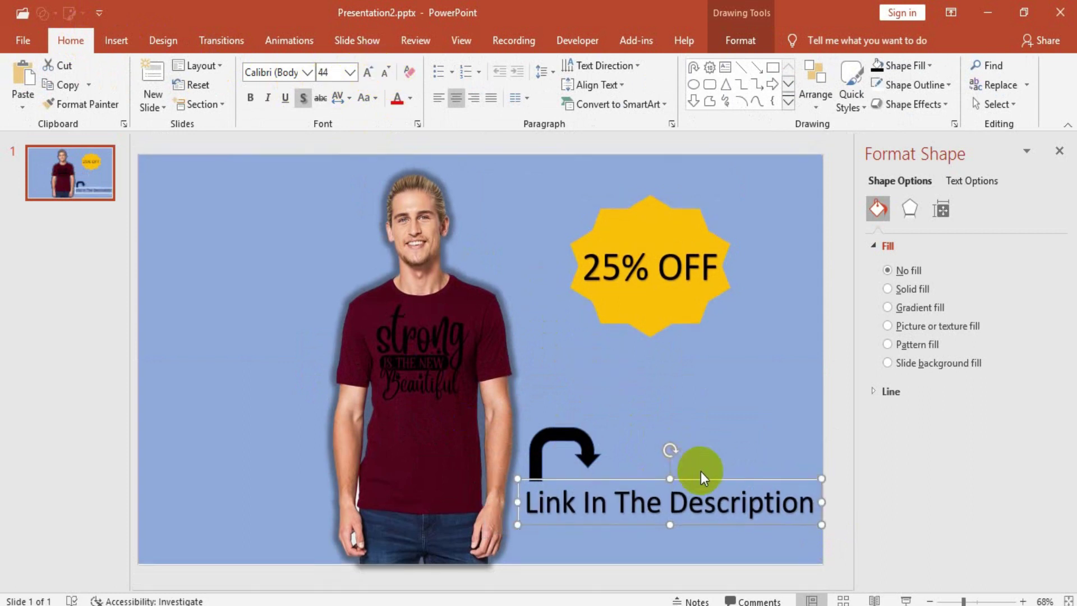
Fill the bent arrow white and give it a red glow
left_click(565, 436)
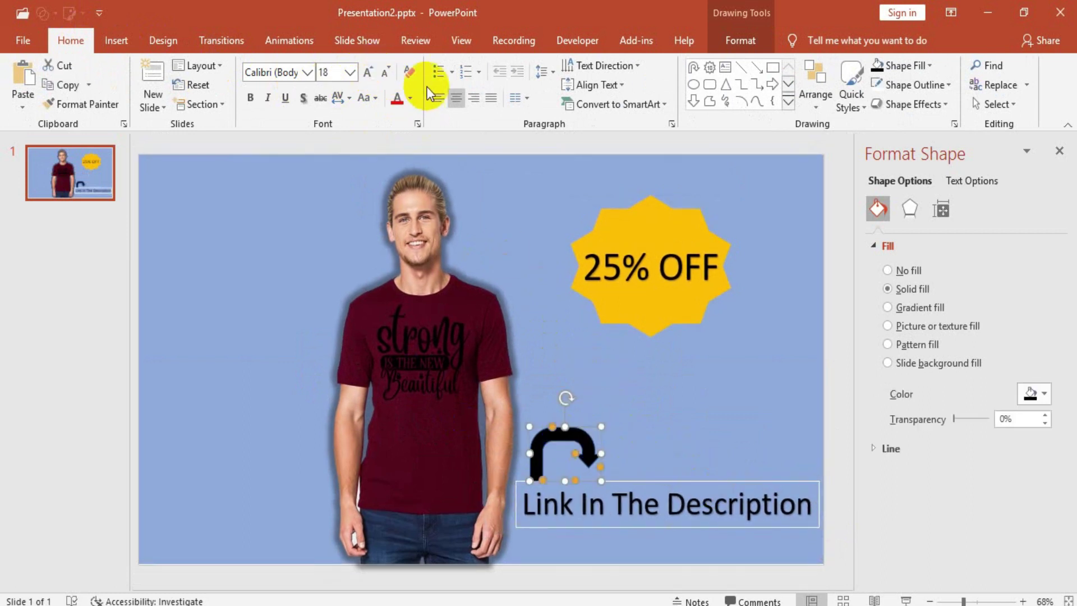
left_click(743, 42)
left_click(396, 67)
left_click(383, 102)
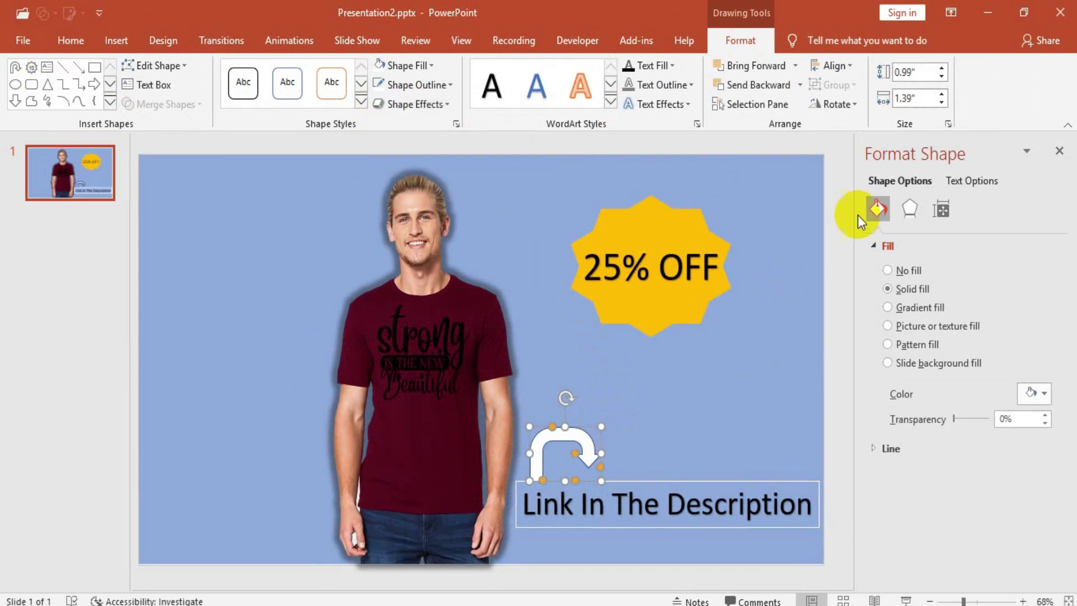
left_click(900, 216)
left_click(948, 365)
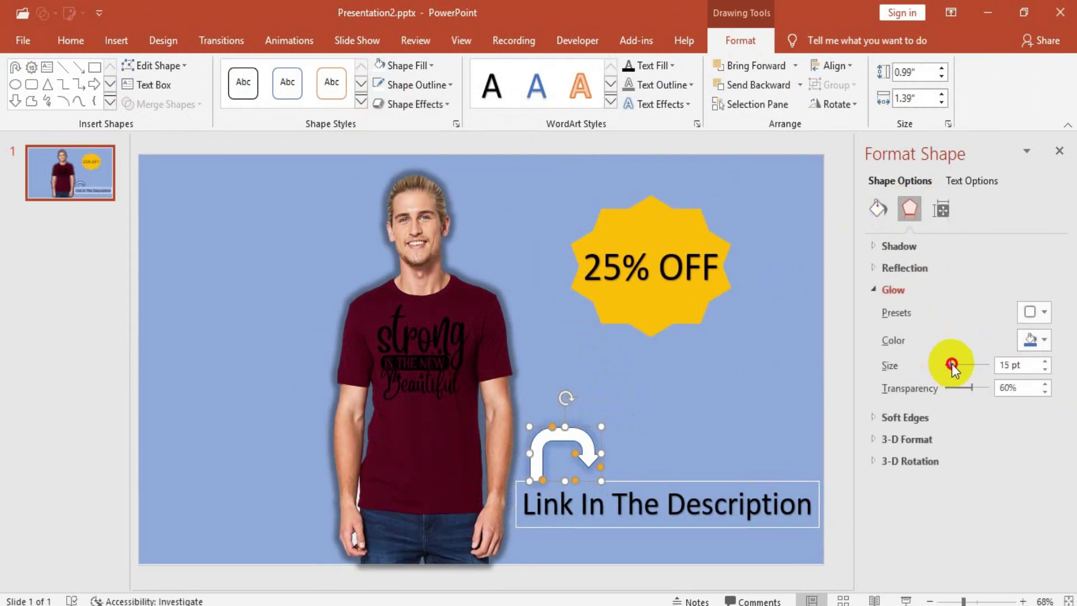
left_click(1034, 339)
left_click(1040, 378)
left_click(1038, 339)
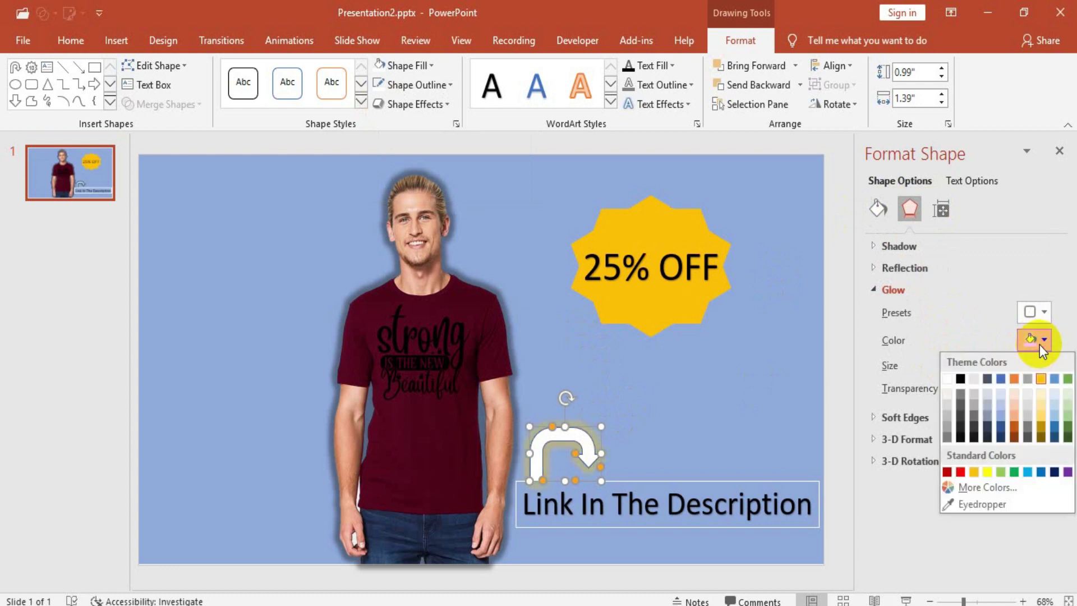
left_click(961, 455)
left_click(699, 336)
Insert another plain black WordArt and place it below the star
left_click(667, 505)
left_click(212, 332)
left_click(116, 40)
left_click(685, 95)
left_click(691, 140)
left_click_drag(522, 337, 734, 352)
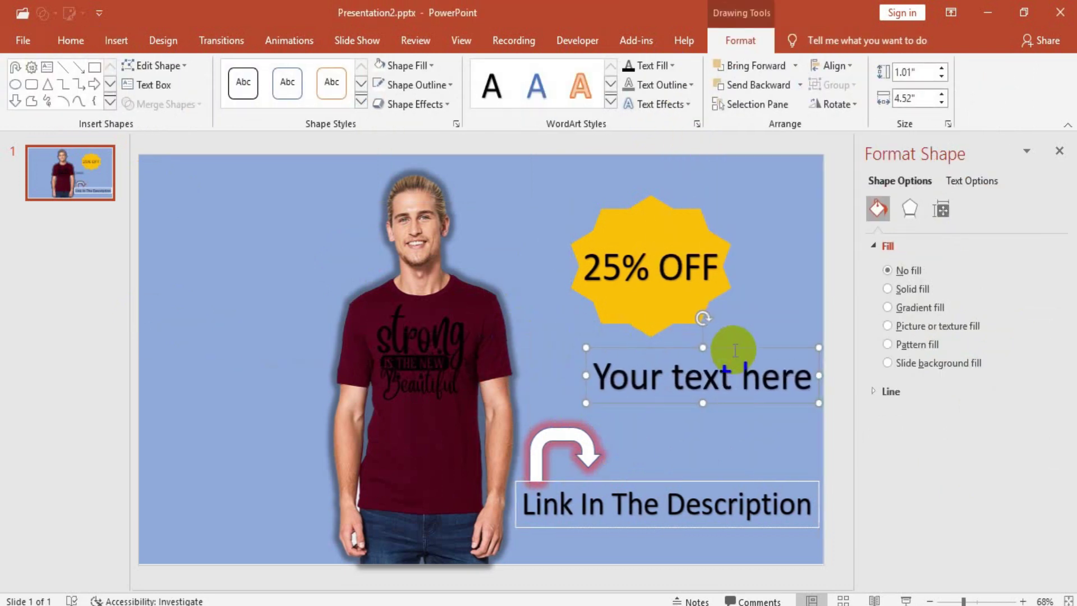
Replace the placeholder with 'Coupon Code: hands made', correcting the 'Cupon' misspelling
triple_click(731, 383)
type("Cupon Code:")
key("BackSpace")
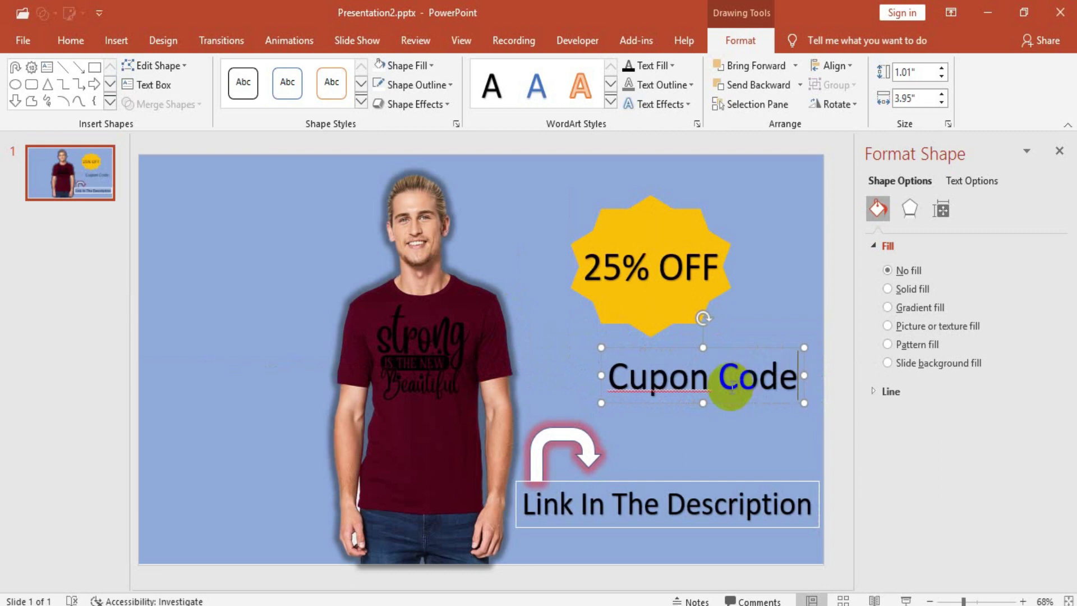
right_click(690, 381)
left_click(718, 397)
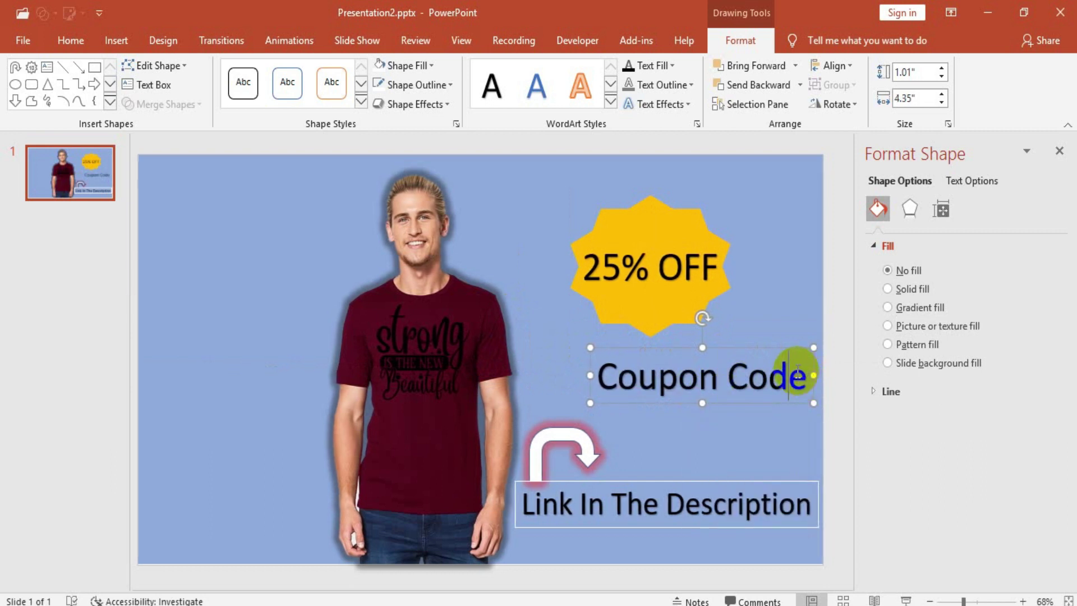
left_click_drag(764, 346, 792, 367)
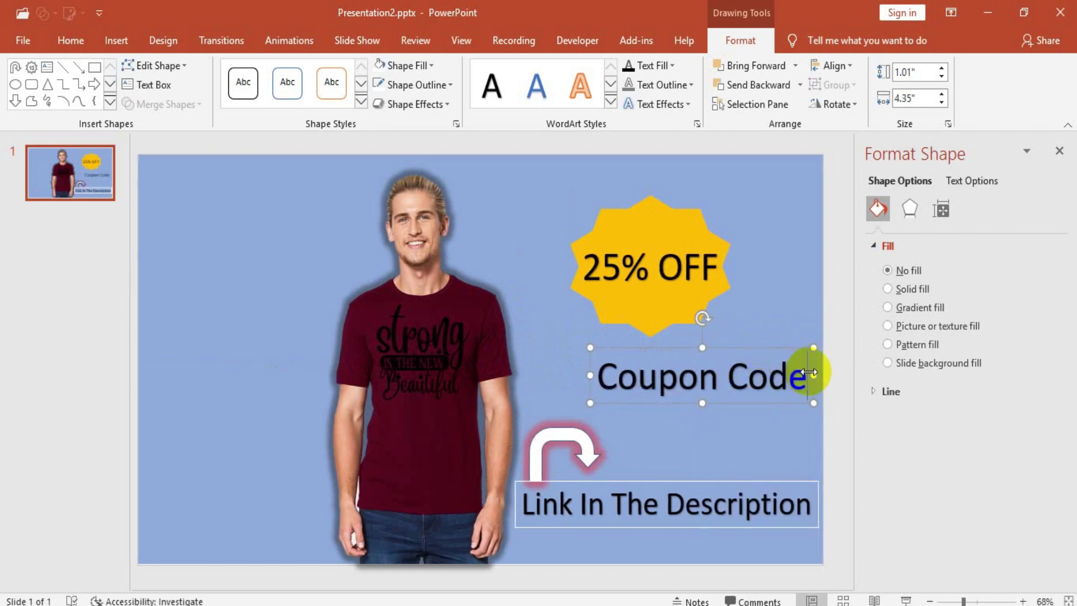
type(": h")
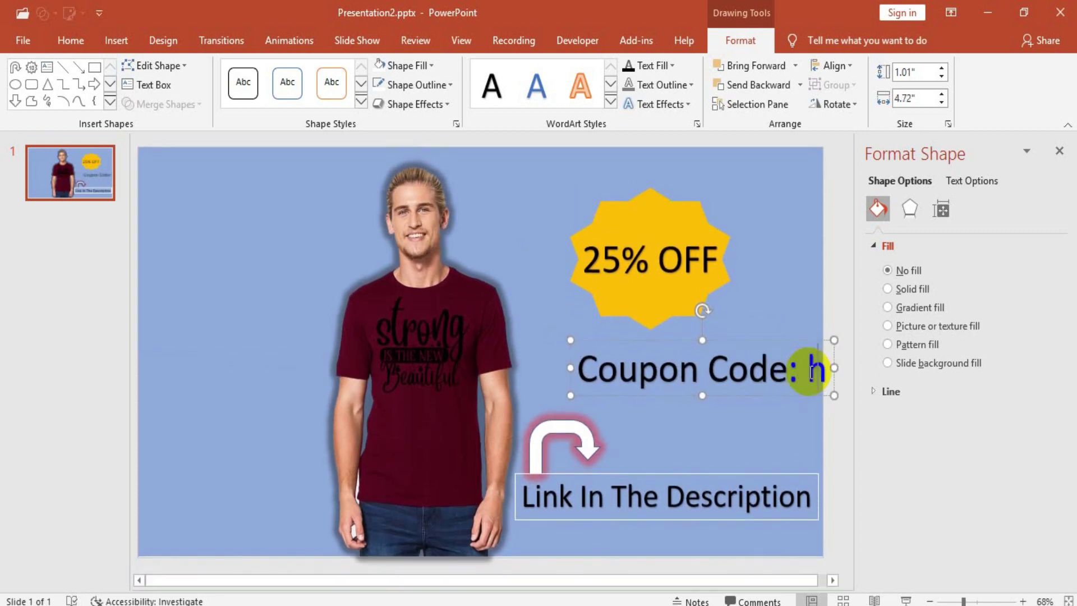
type("ands made")
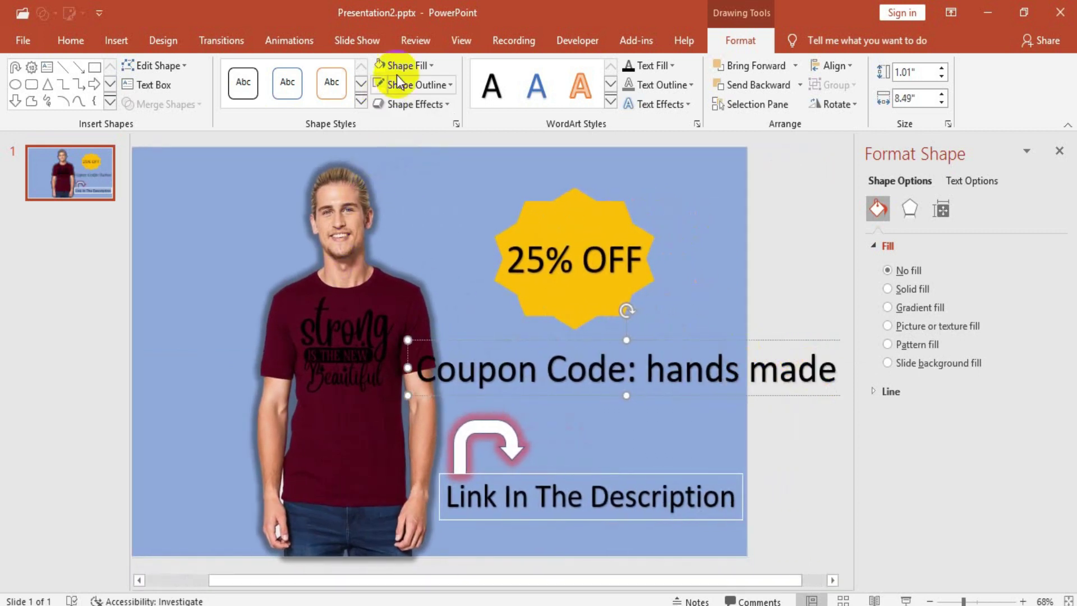
Reduce the coupon text to 36 pt
left_click(385, 70)
left_click(385, 69)
left_click(385, 70)
left_click(385, 69)
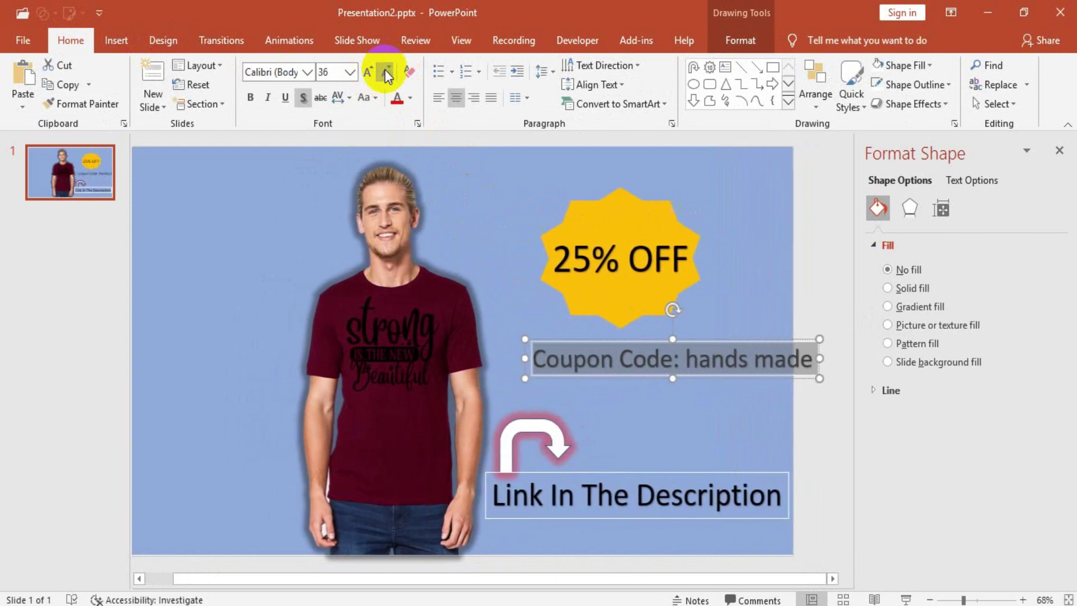
left_click(759, 351)
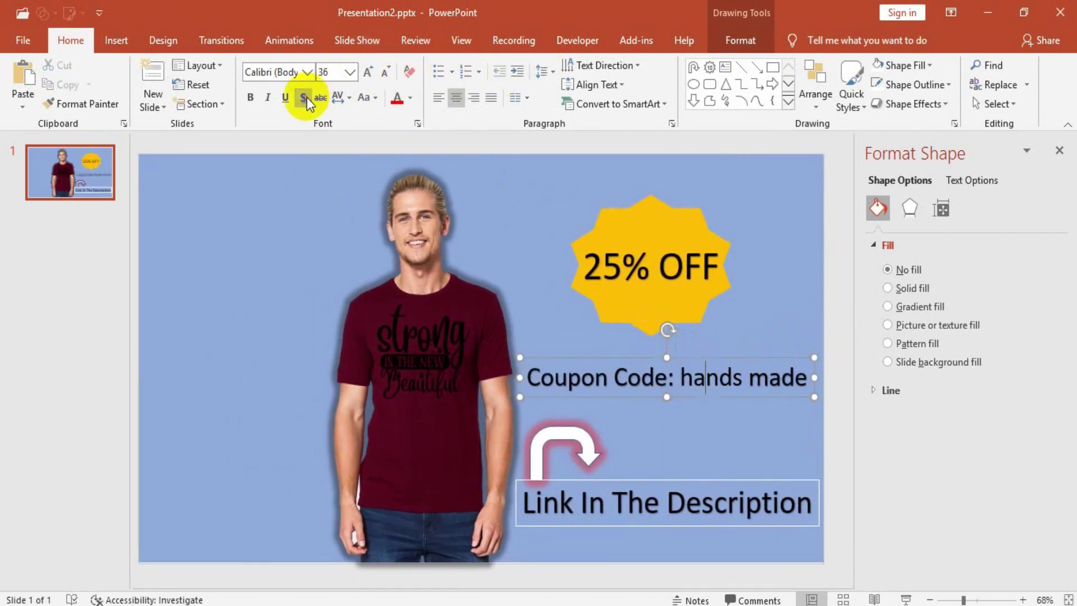
triple_click(554, 385)
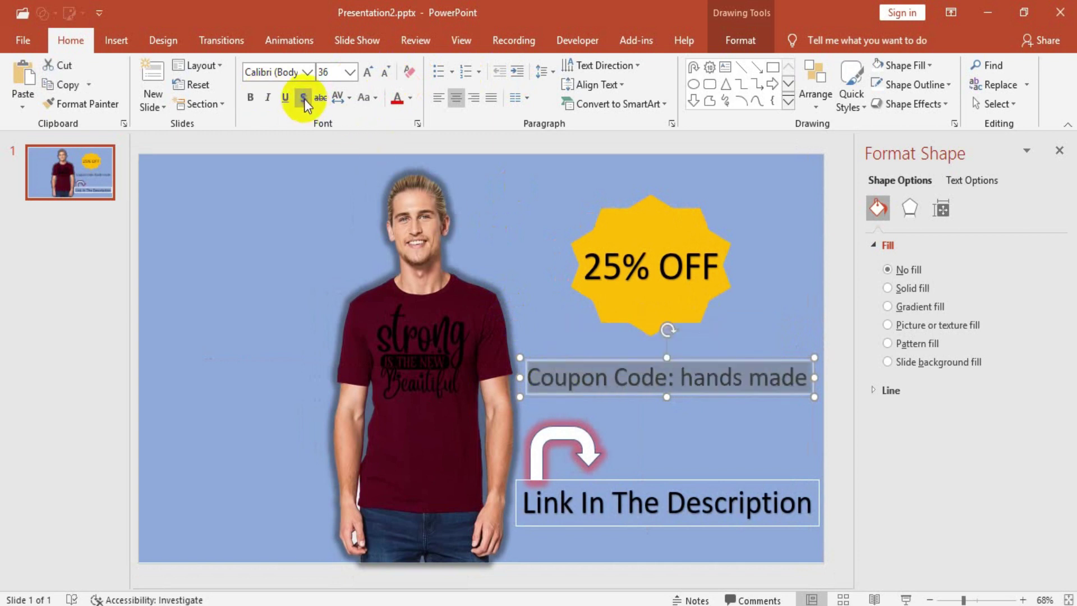
left_click(669, 393)
left_click_drag(543, 378, 578, 380)
Draw a light grey rectangle over the coupon text and send it behind the text
left_click(118, 40)
left_click(261, 106)
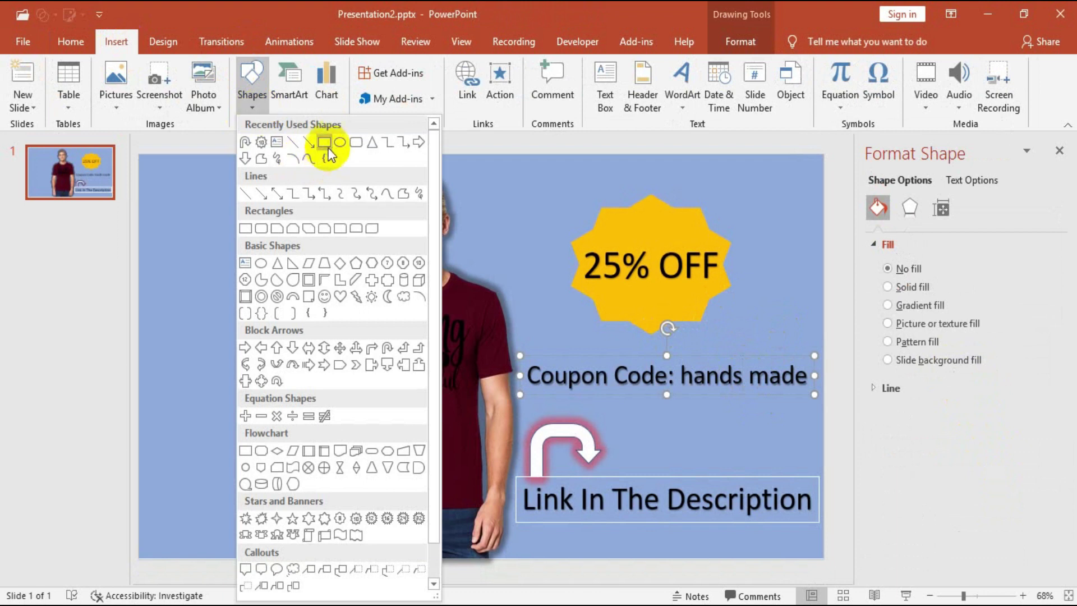
left_click(342, 143)
mouse_move(522, 344)
left_mouse_down()
mouse_move(660, 392)
mouse_move(811, 398)
left_mouse_up()
left_click(425, 66)
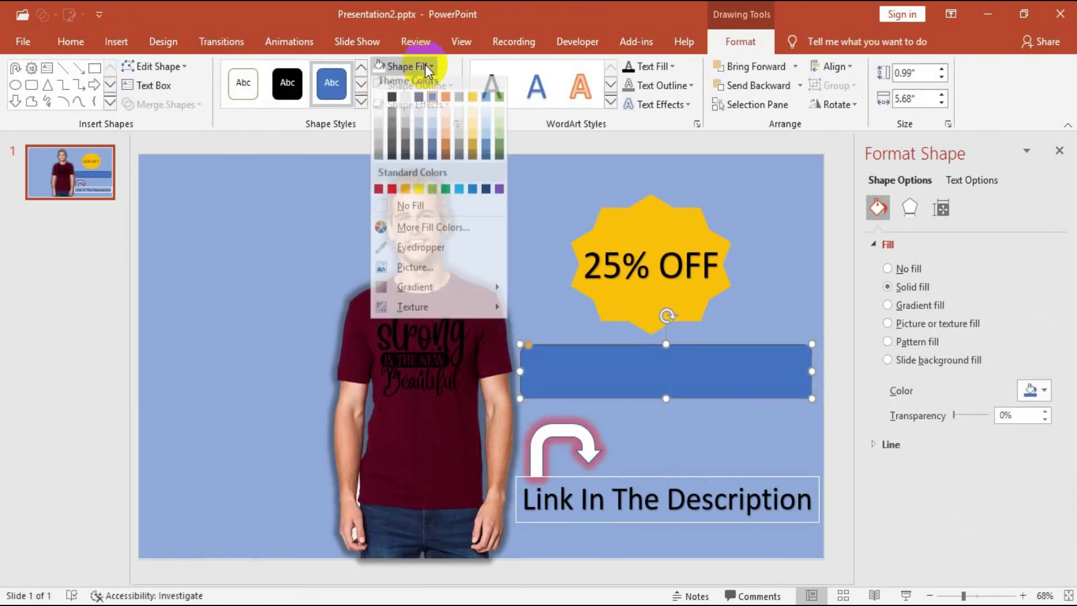
left_click(405, 103)
left_click(776, 86)
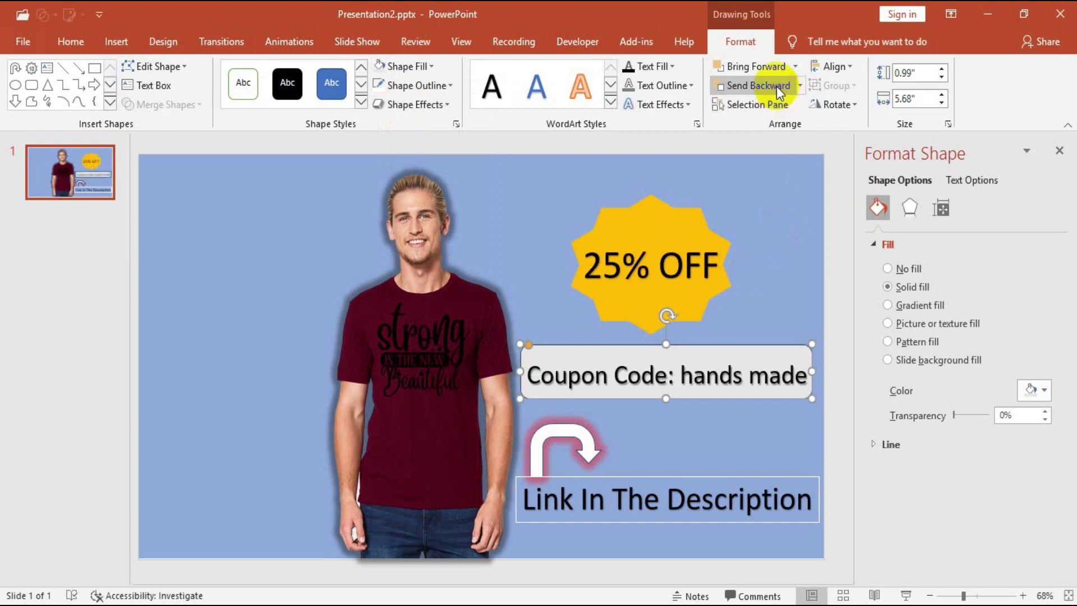
left_click_drag(668, 342, 666, 352)
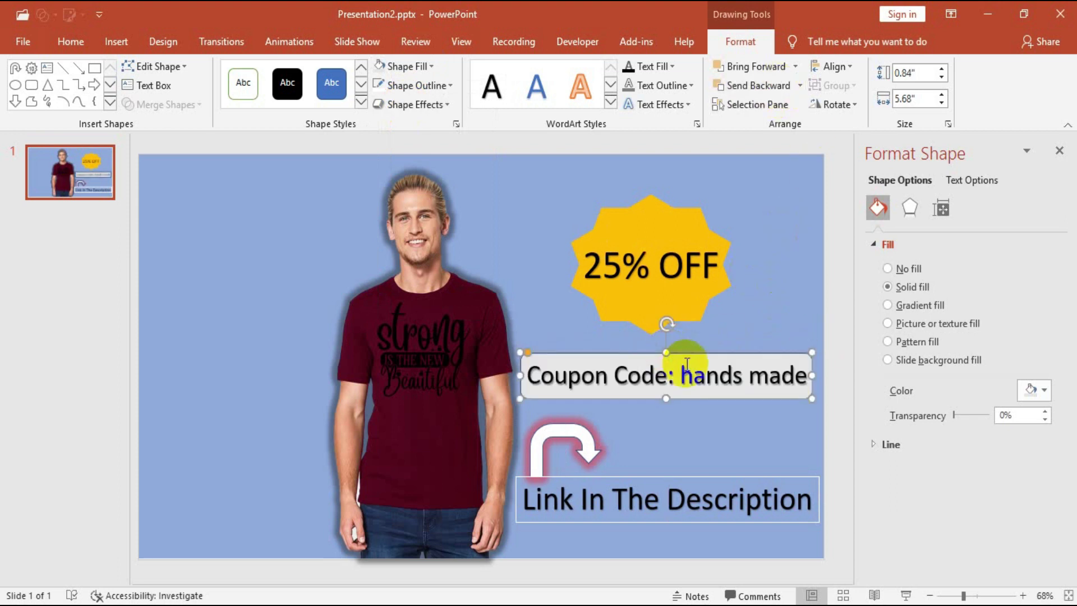
Give the grey rectangle a 27 pt orange glow
left_click(908, 208)
mouse_move(944, 361)
left_mouse_down()
mouse_move(954, 360)
mouse_move(957, 383)
left_mouse_up()
left_click(1034, 337)
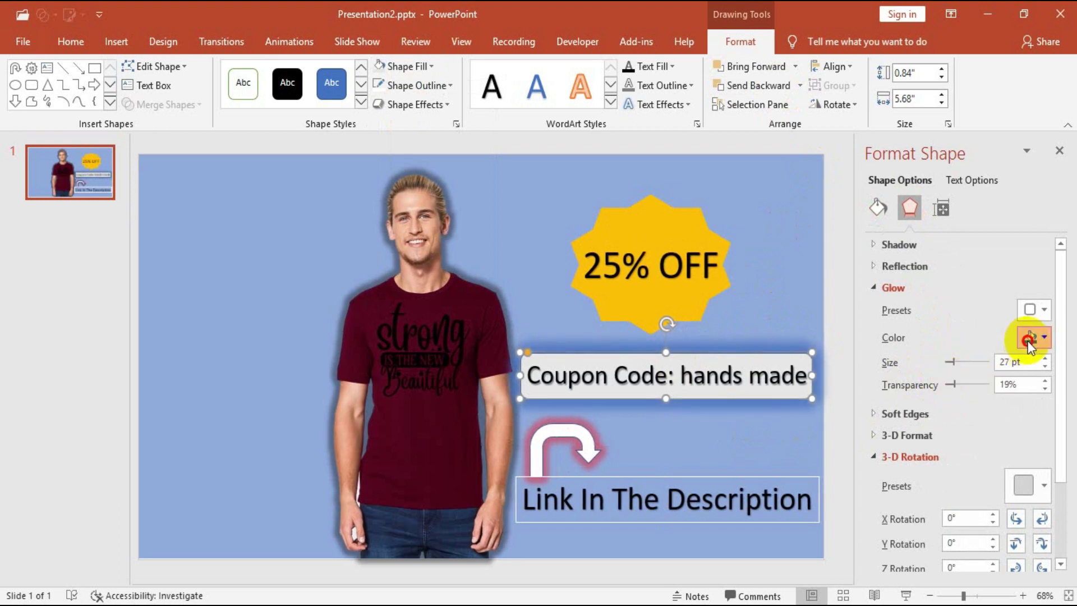
left_click(1034, 385)
left_click(1044, 337)
left_click(965, 447)
left_click(1044, 337)
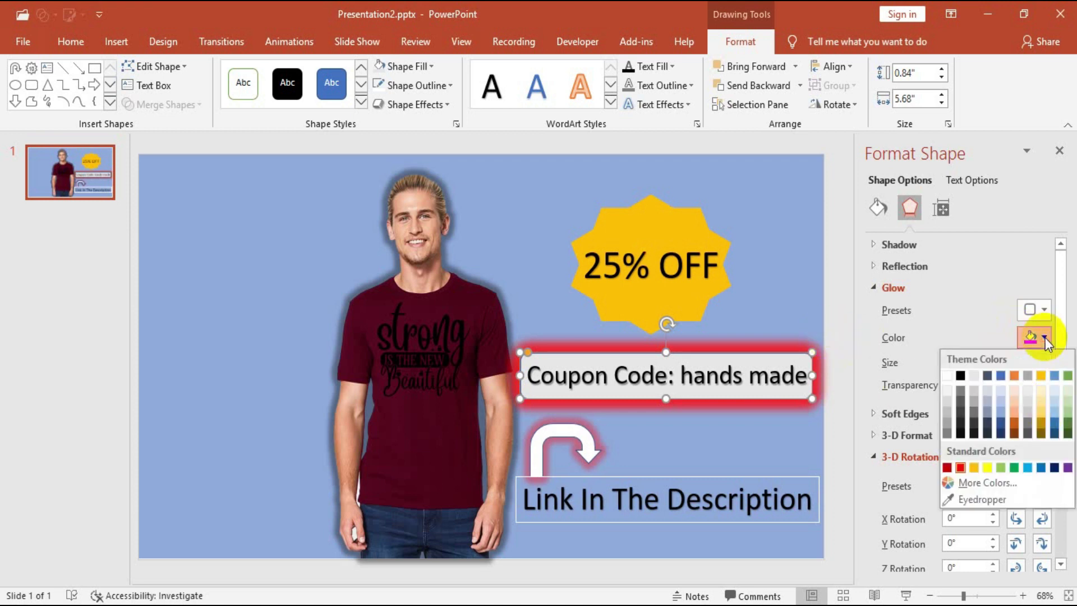
left_click(1043, 411)
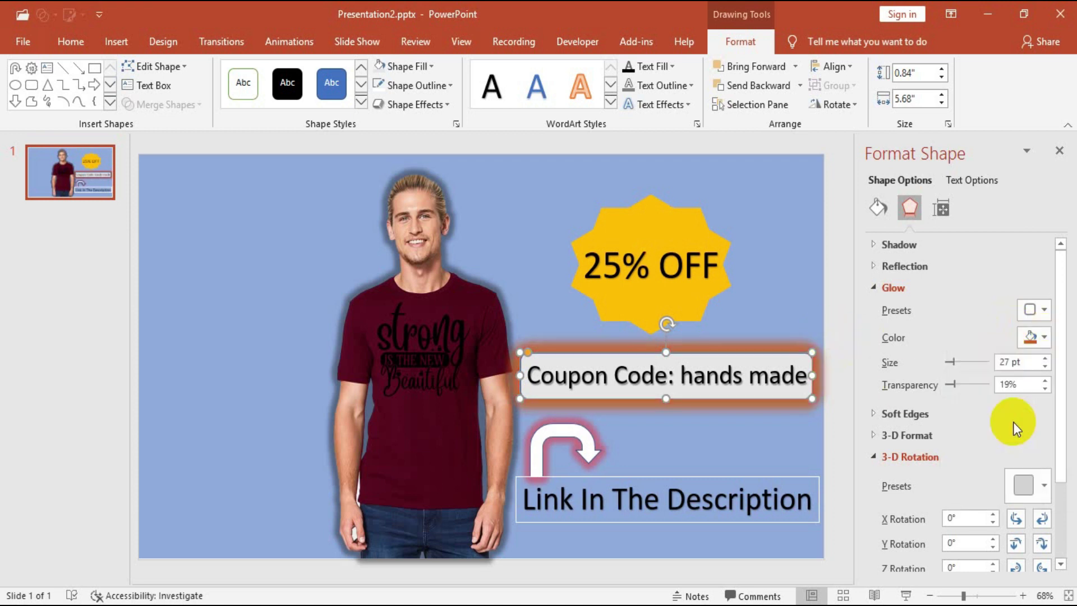
Remove the rectangle's outline and widen the coupon text box to fit its text
left_click(441, 89)
left_click(391, 232)
left_click(561, 289)
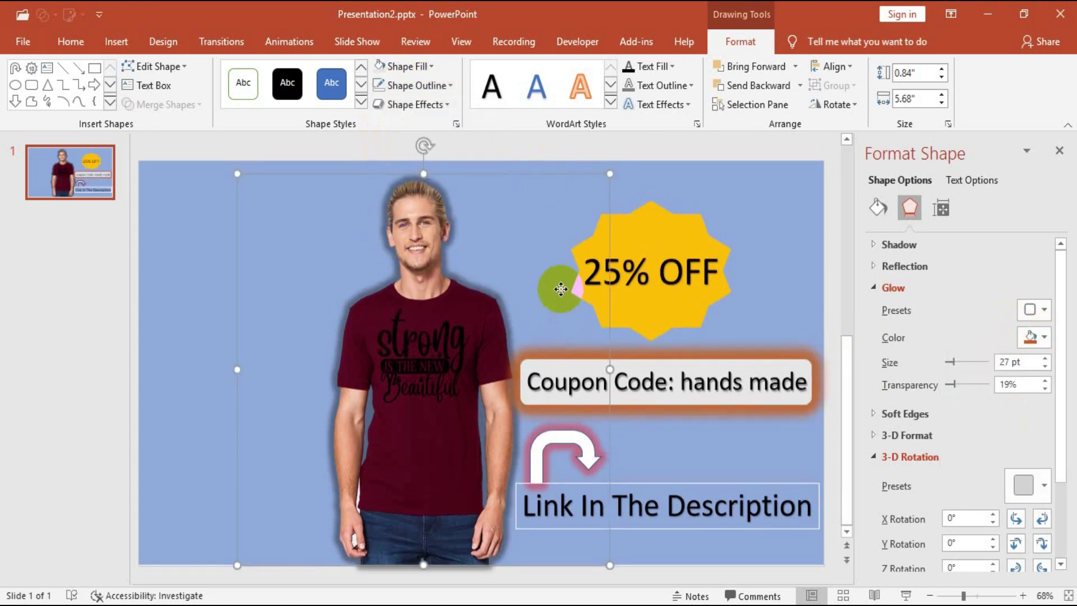
left_click(768, 375)
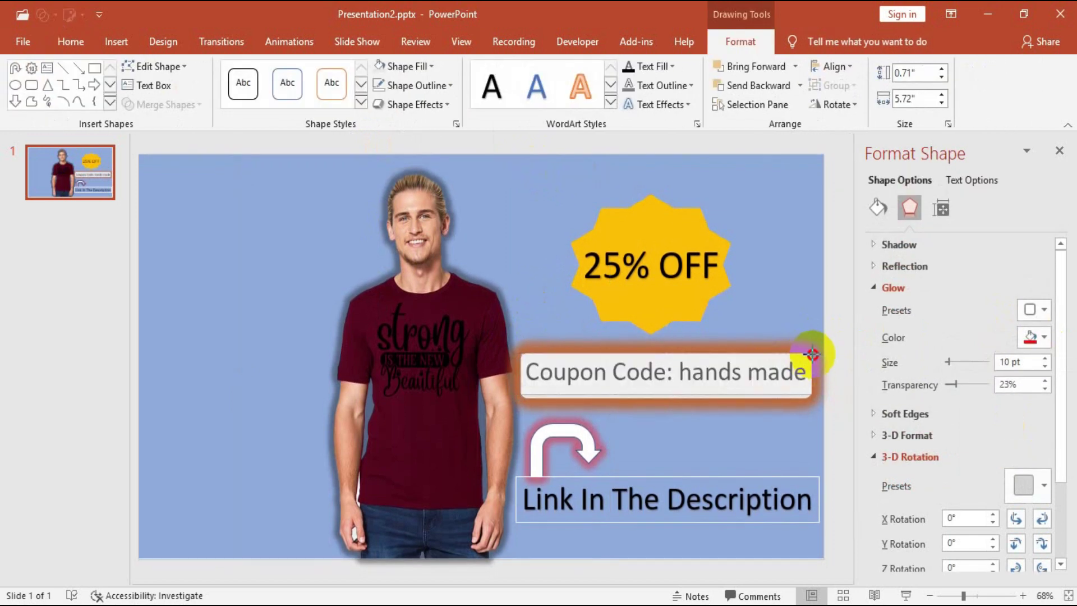
left_click_drag(813, 354, 805, 355)
left_click(784, 269)
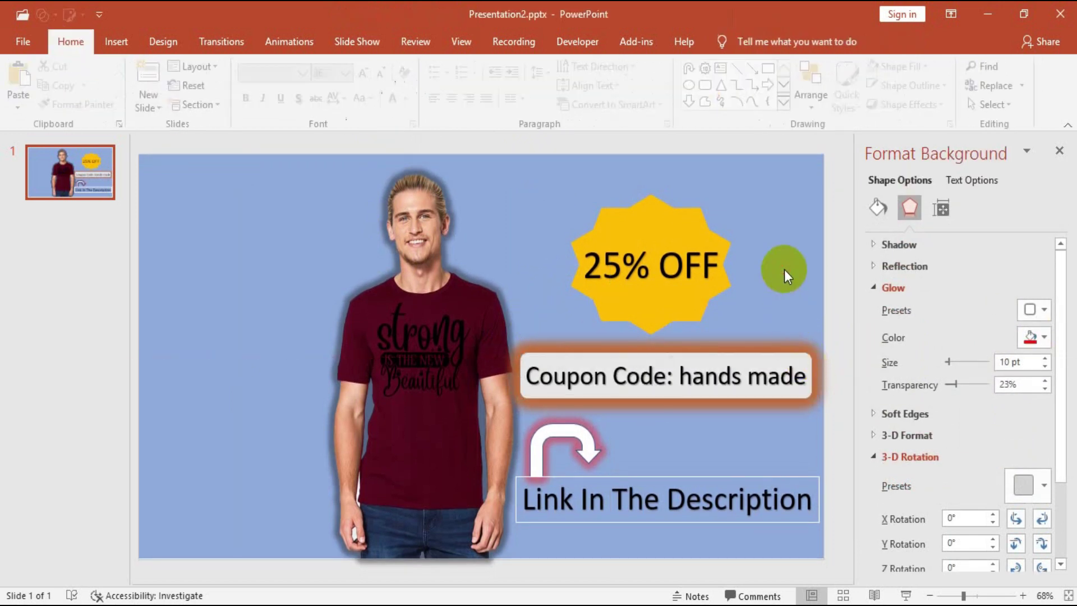
left_click(514, 205)
left_click(773, 230)
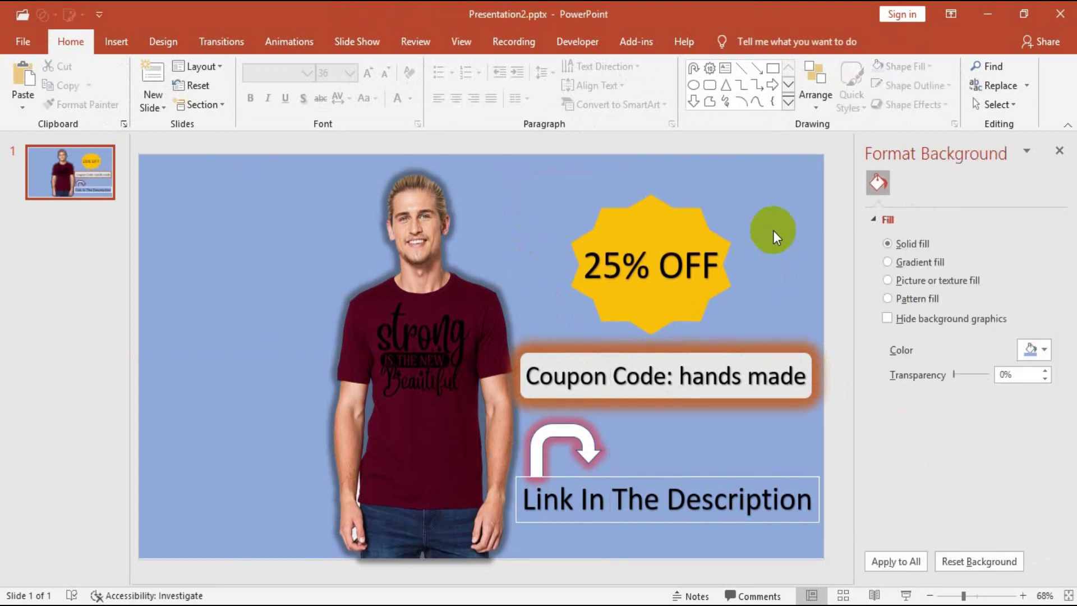
left_click(118, 43)
Draw a lightning bolt at upper left and a tilted copy beside the 25% OFF badge
left_click(251, 93)
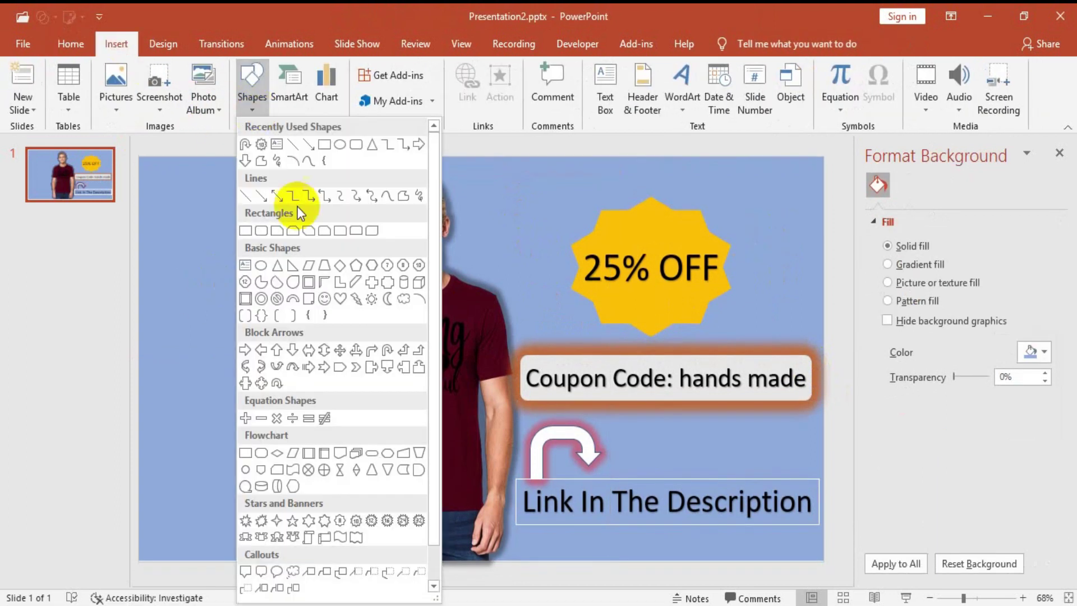
scroll(332, 547, "down", 1)
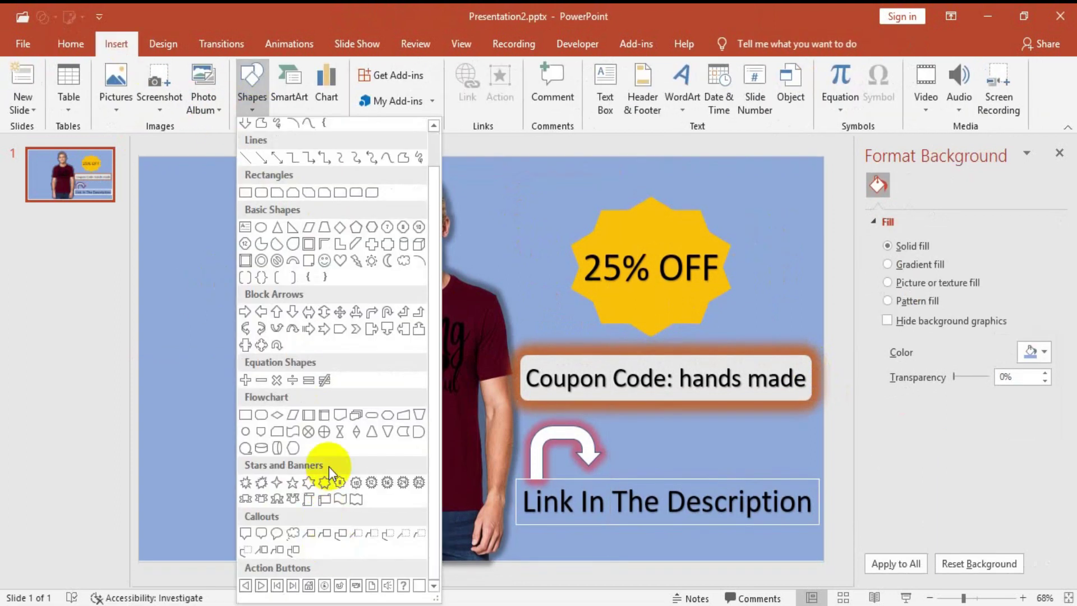
left_click(355, 263)
left_click_drag(238, 203, 325, 306)
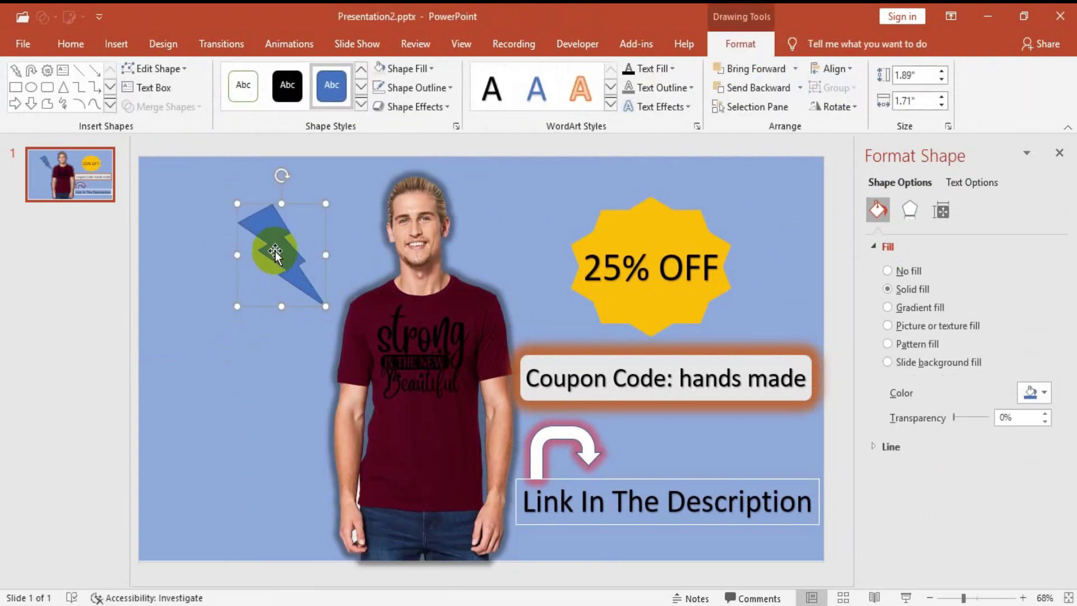
mouse_move(275, 251)
left_mouse_down()
mouse_move(233, 348)
mouse_move(260, 277)
mouse_move(505, 229)
left_mouse_up()
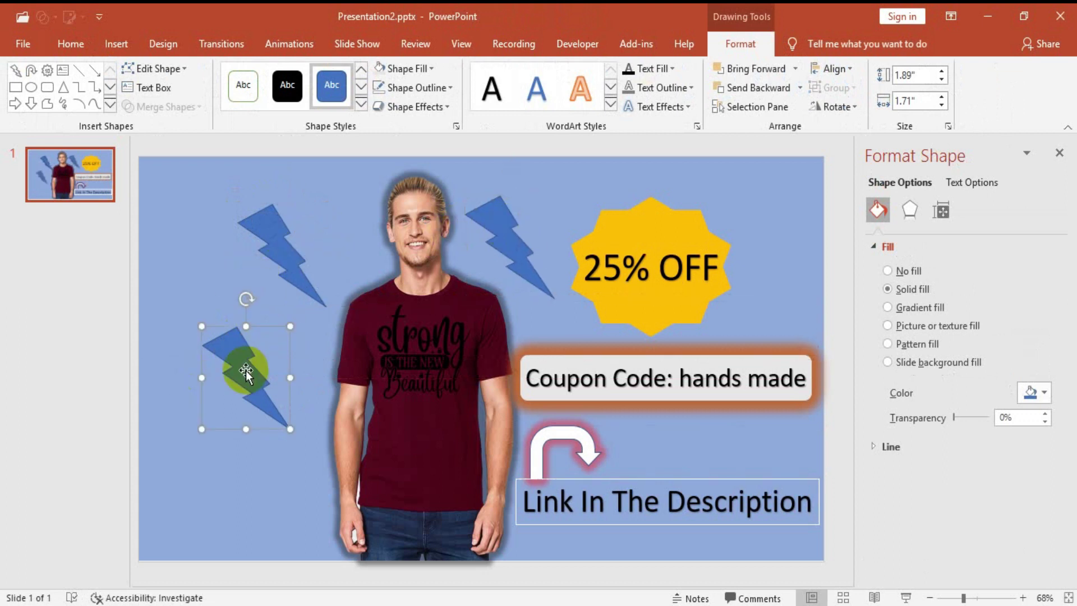
key("Delete")
left_click(517, 244)
mouse_move(510, 169)
left_mouse_down()
mouse_move(600, 192)
mouse_move(558, 217)
left_mouse_up()
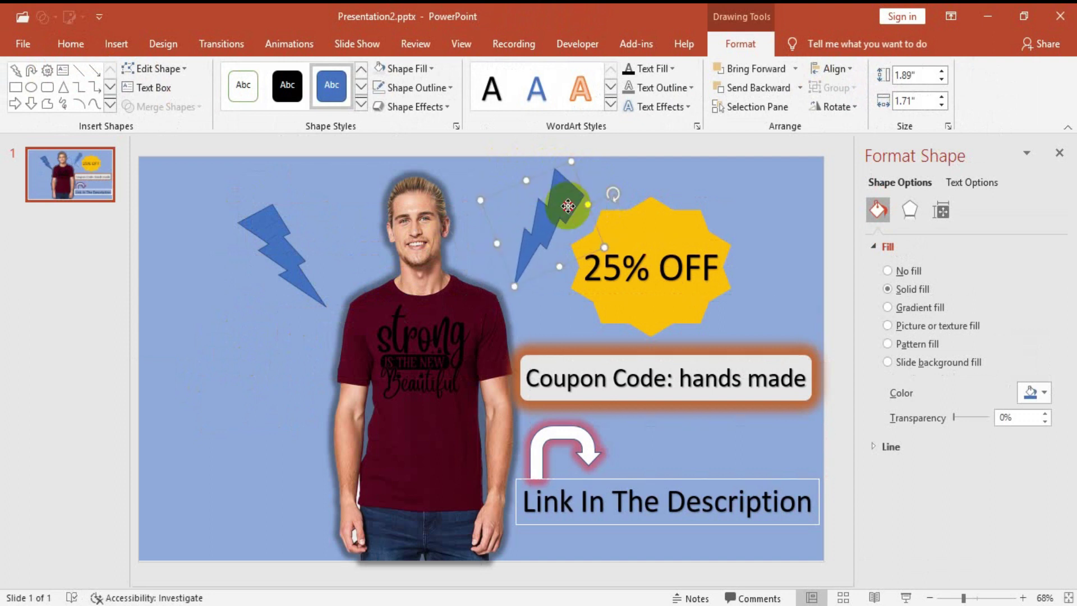
left_click_drag(567, 217, 566, 218)
Make both lightning bolts white with no outline
left_click(286, 241)
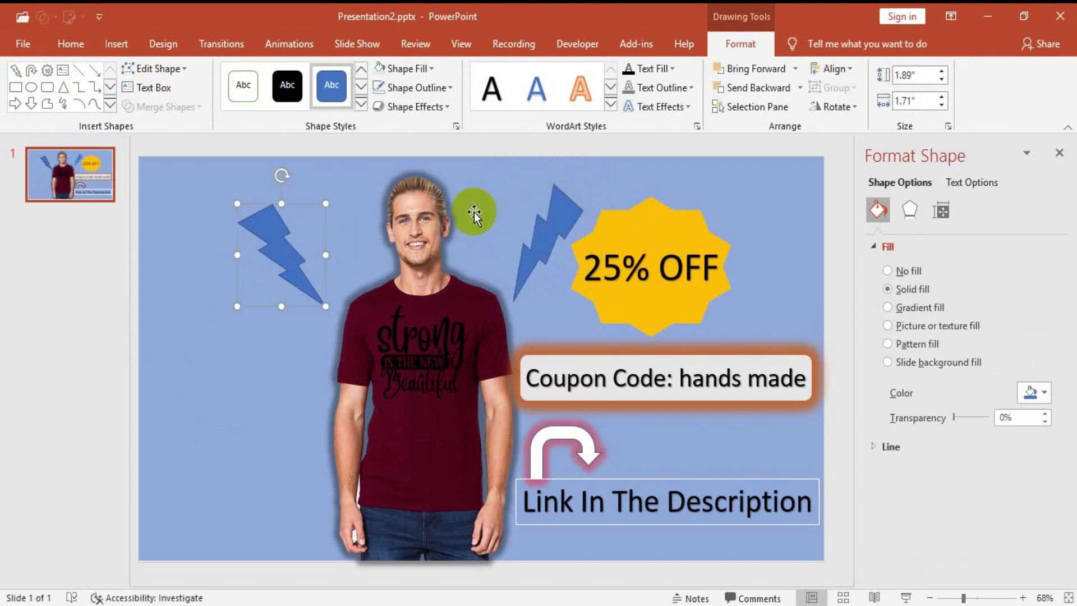
left_click(387, 68)
left_click(537, 196)
left_click(392, 68)
left_click(263, 225)
left_click(542, 228)
left_click(380, 88)
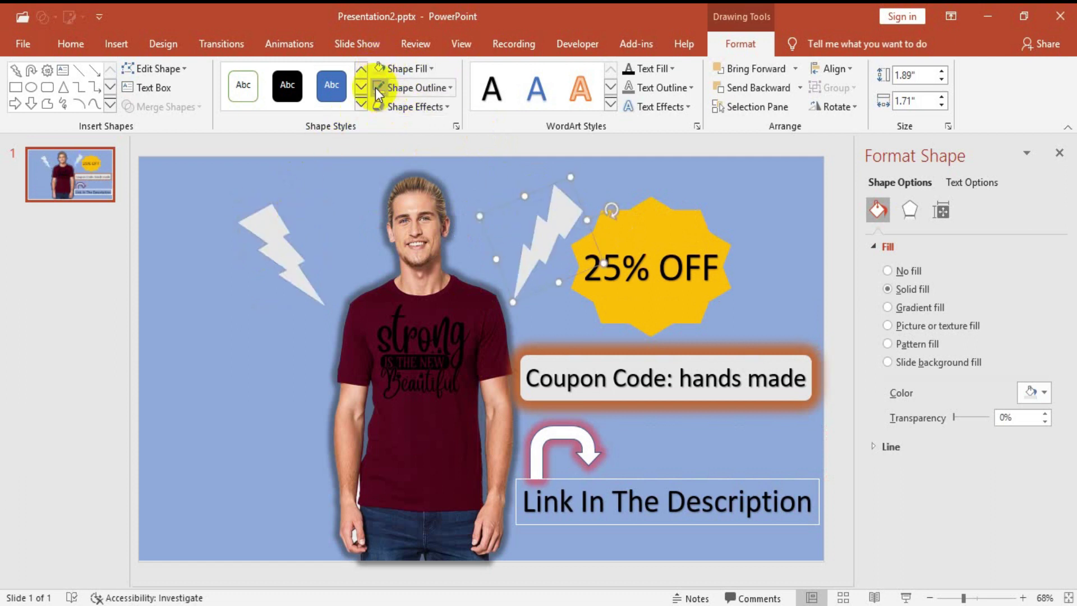
left_click(281, 354)
left_click(113, 44)
Draw small yellow 4-point stars at the slide's upper left and arrange them
left_click(258, 104)
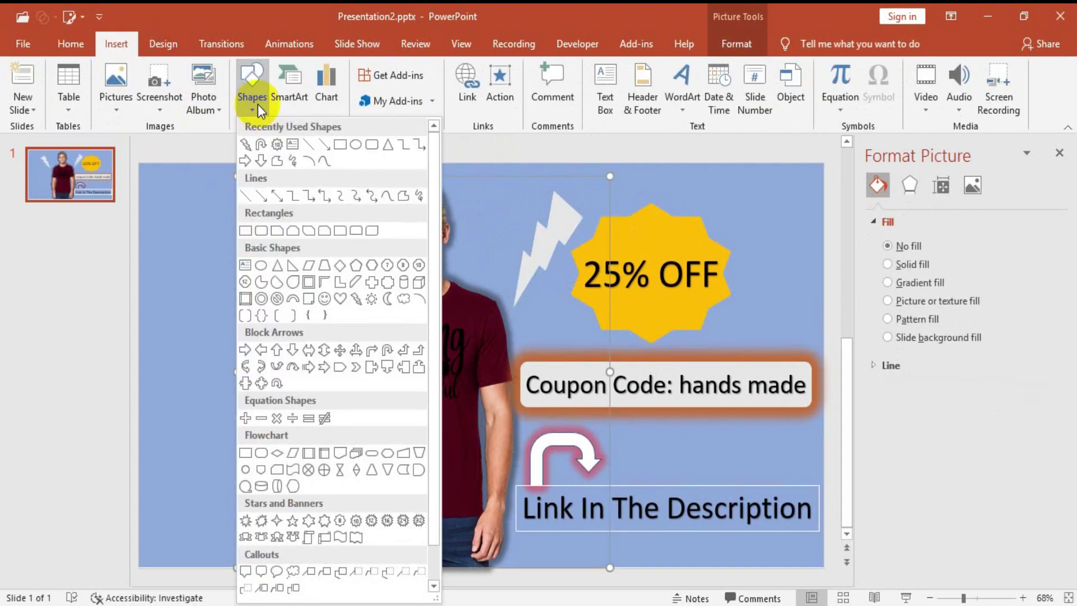
scroll(275, 404, "down", 2)
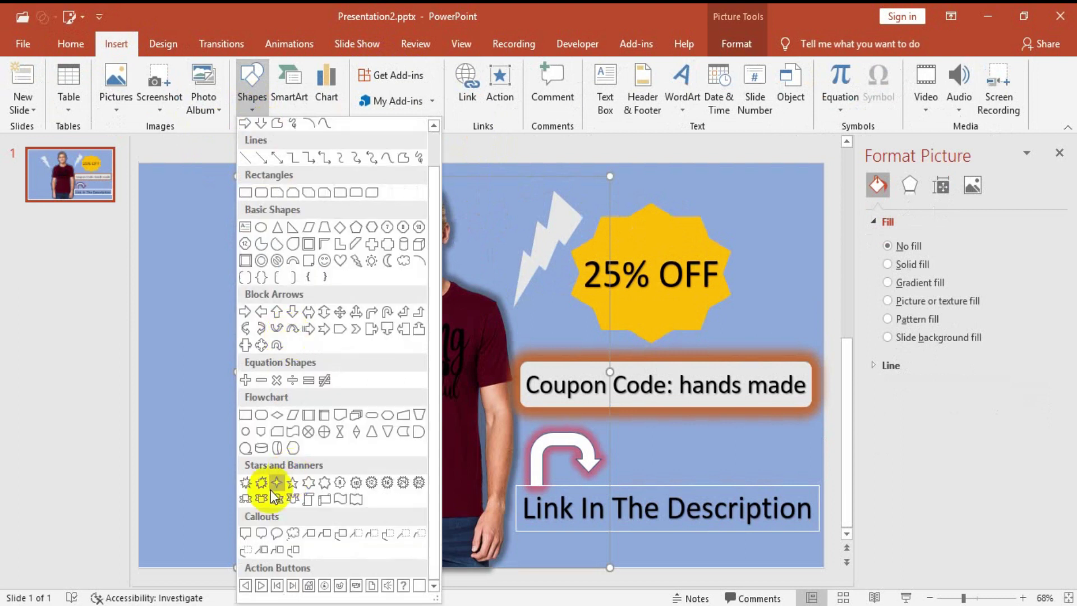
left_click(276, 481)
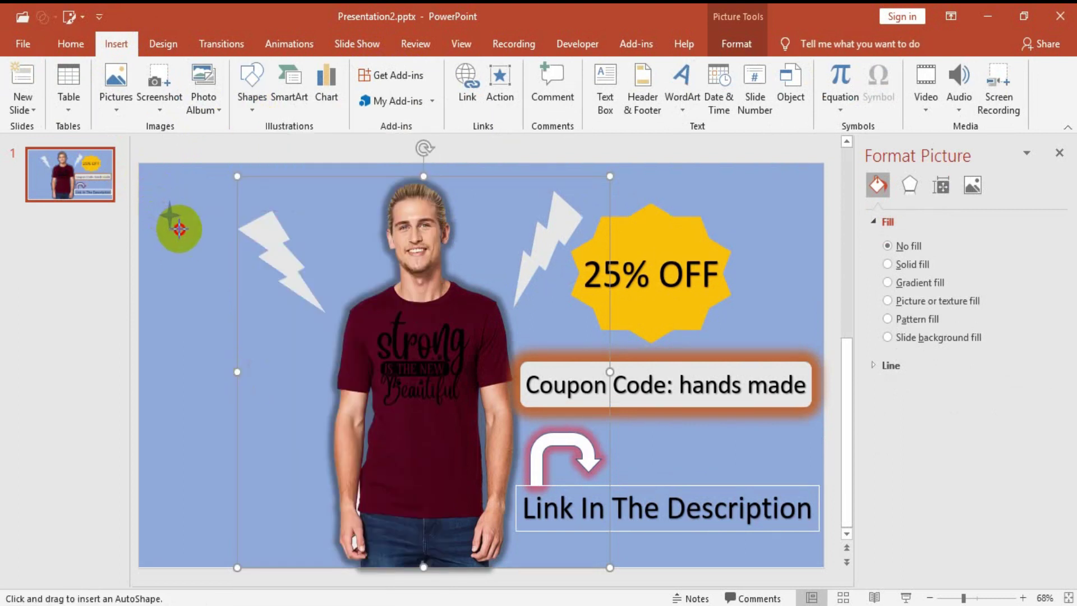
left_click_drag(179, 229, 179, 223)
left_click(408, 69)
left_click(423, 198)
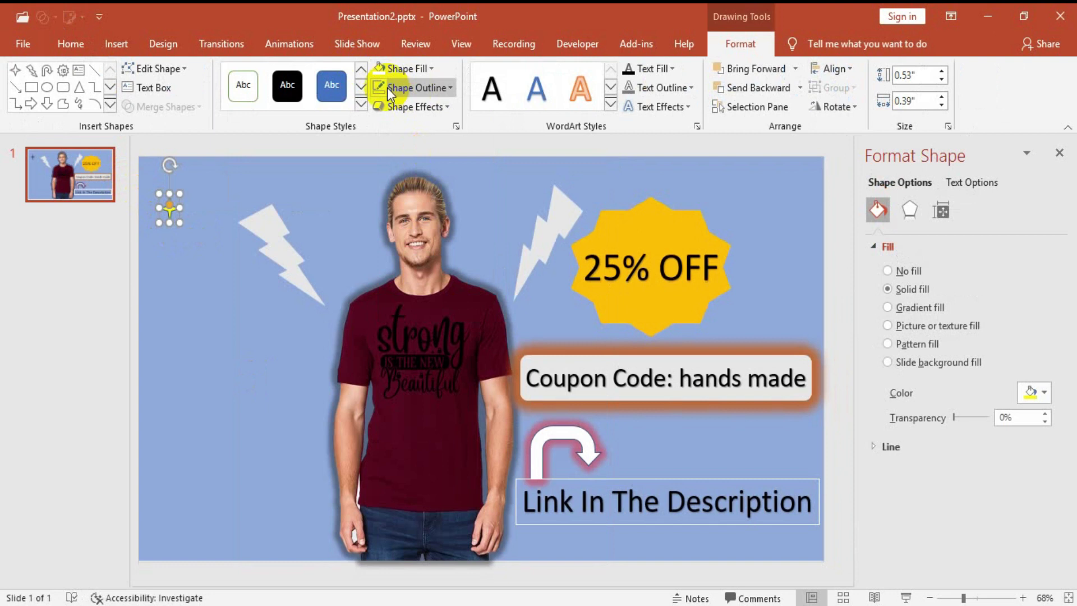
mouse_move(193, 241)
left_mouse_down()
mouse_move(203, 228)
mouse_move(197, 183)
left_mouse_up()
left_click_drag(178, 219, 203, 242)
left_click(231, 189)
left_click_drag(232, 189, 227, 198)
left_click(177, 327)
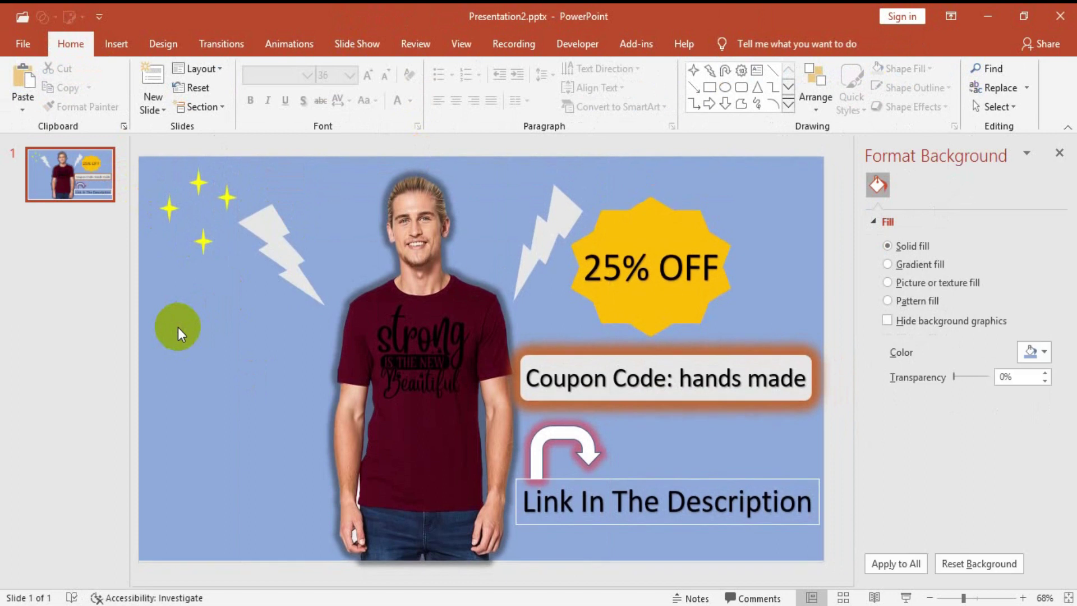
Add another yellow 4-point star and copy it into the top-left star cluster
left_click(116, 44)
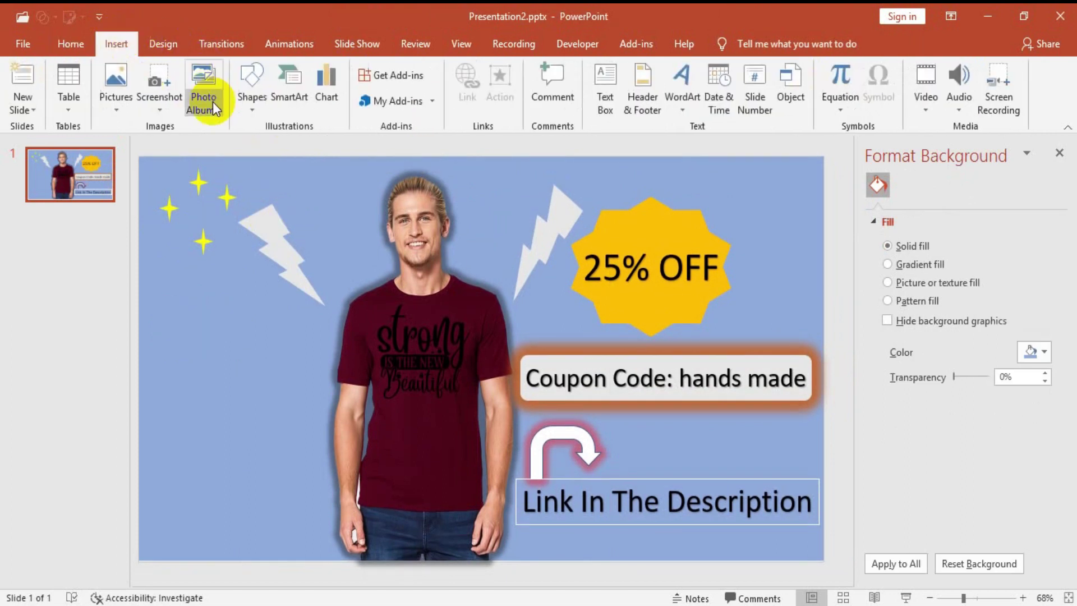
left_click(251, 84)
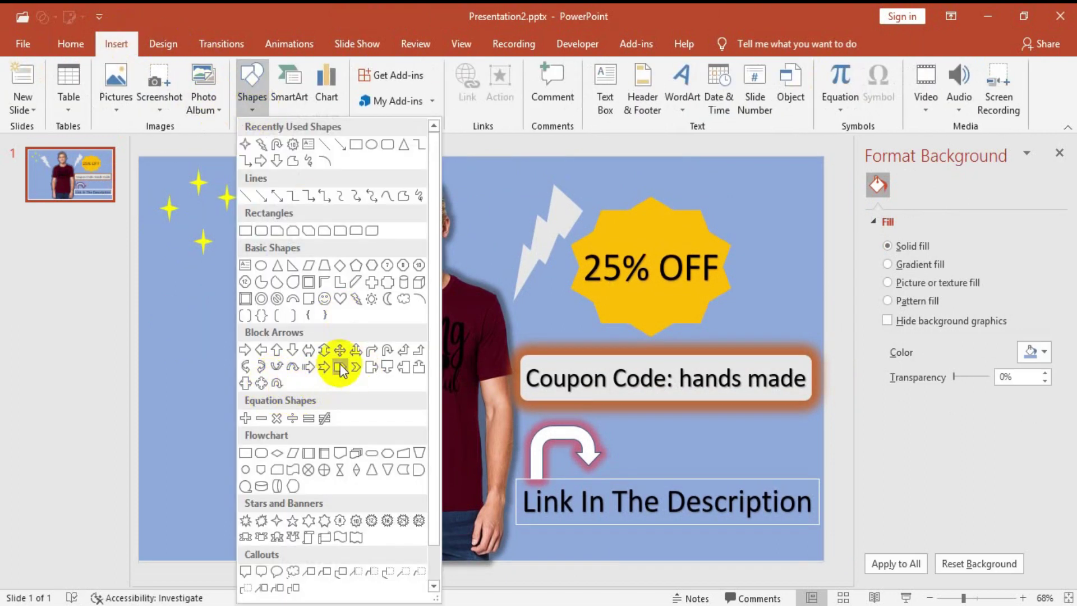
left_click(292, 521)
left_click_drag(169, 309, 184, 335)
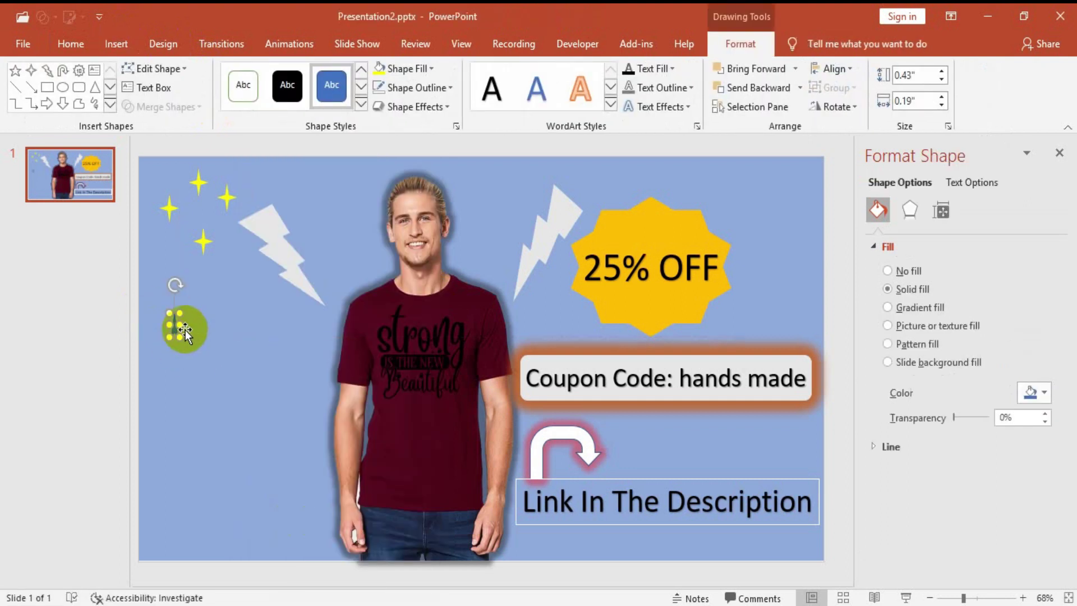
left_click(380, 67)
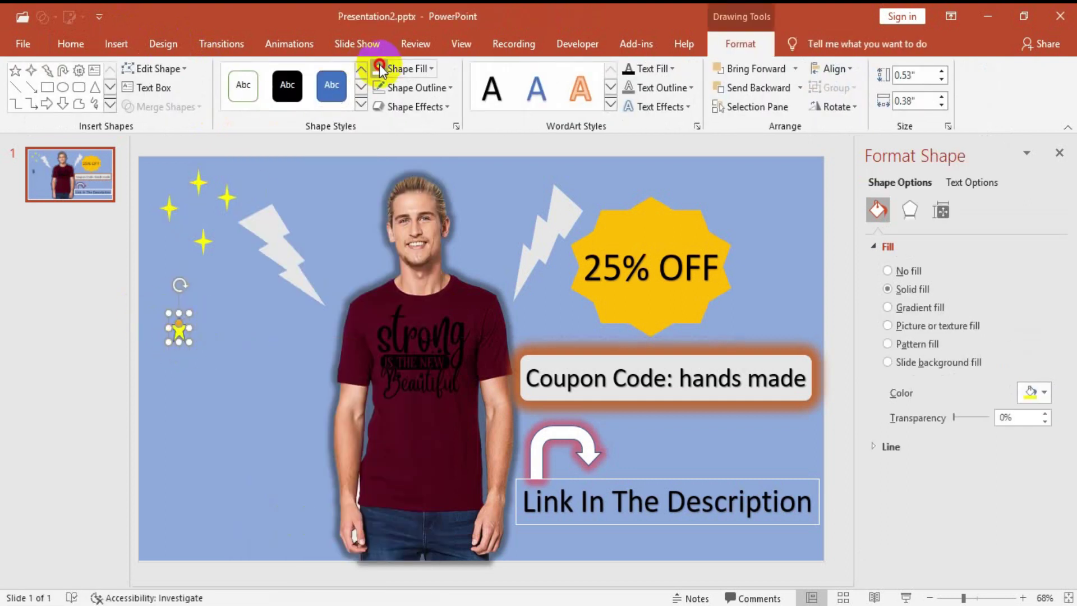
left_click_drag(247, 328, 177, 277)
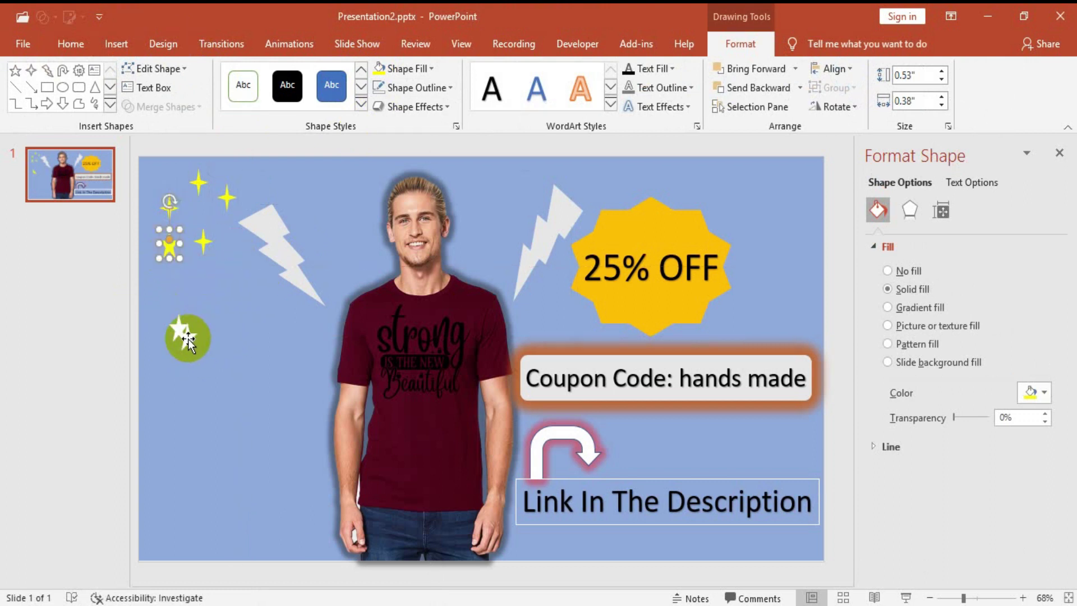
mouse_move(167, 253)
left_mouse_down()
mouse_move(181, 331)
mouse_move(259, 187)
left_mouse_up()
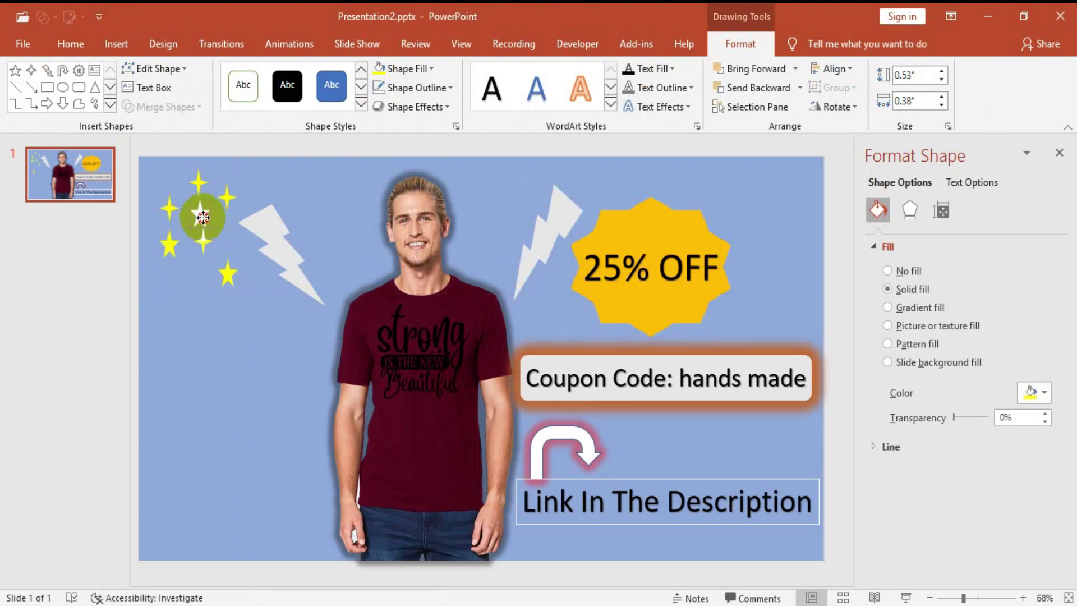
left_click(240, 372)
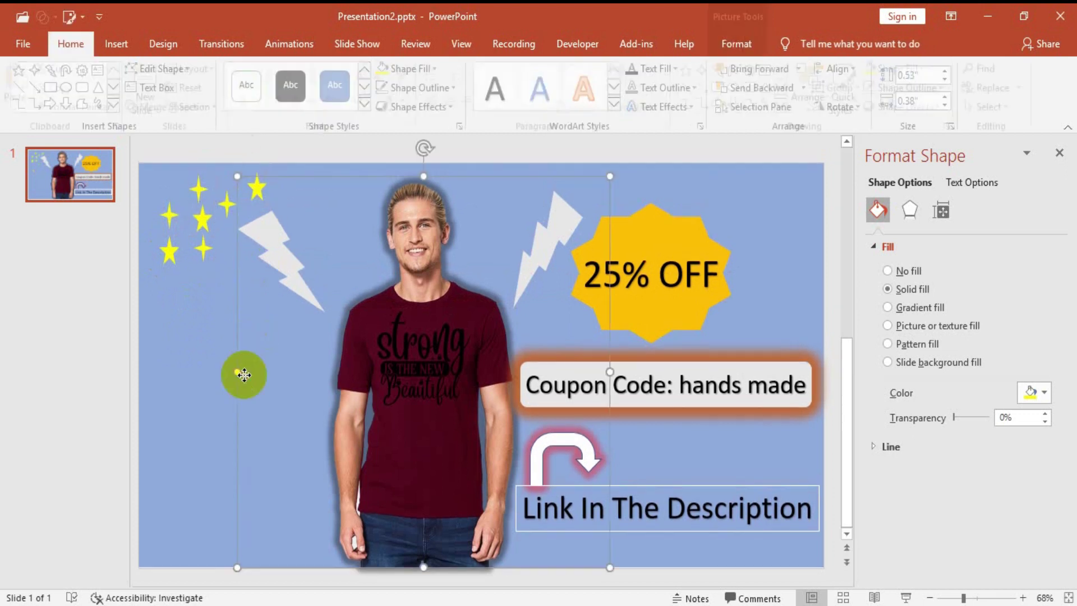
Copy the top-left star cluster to the top-right and lower-left corners
left_click_drag(169, 200, 203, 242)
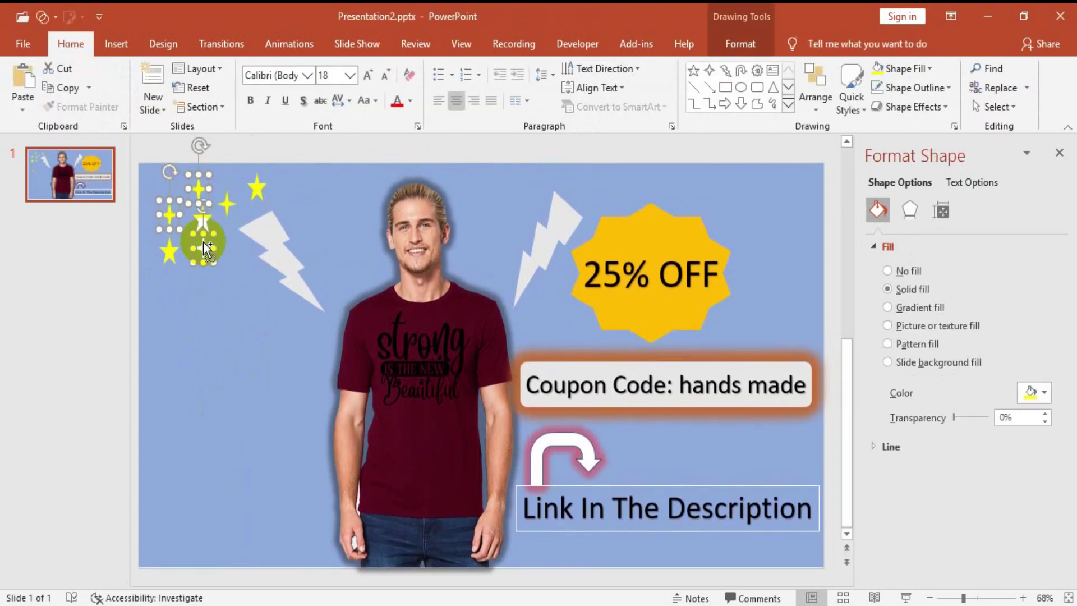
mouse_move(255, 189)
left_mouse_down()
mouse_move(753, 170)
mouse_move(814, 191)
left_mouse_up()
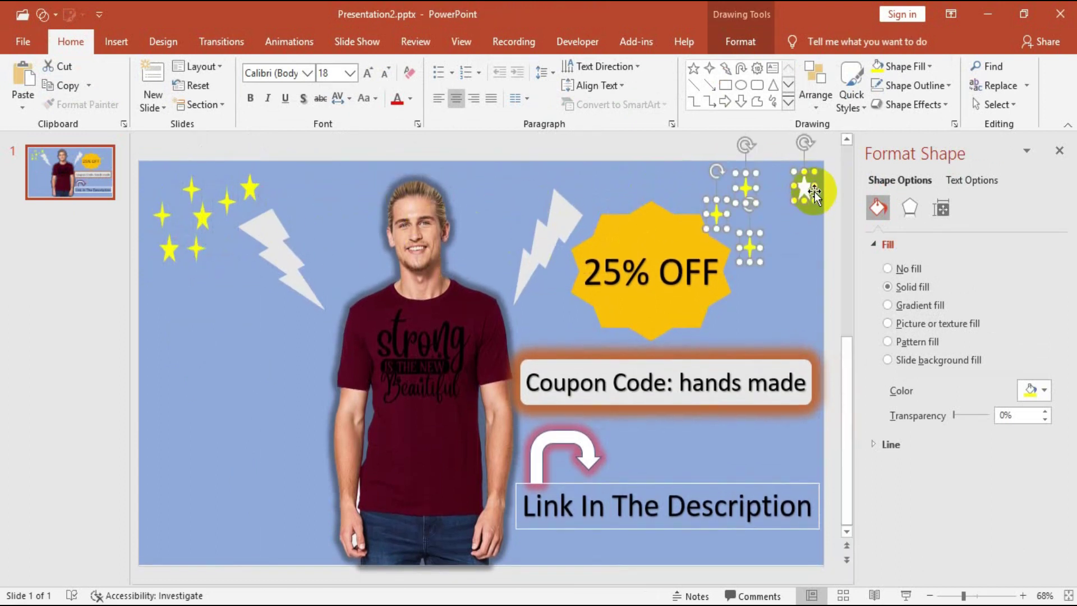
left_click_drag(749, 247, 217, 500)
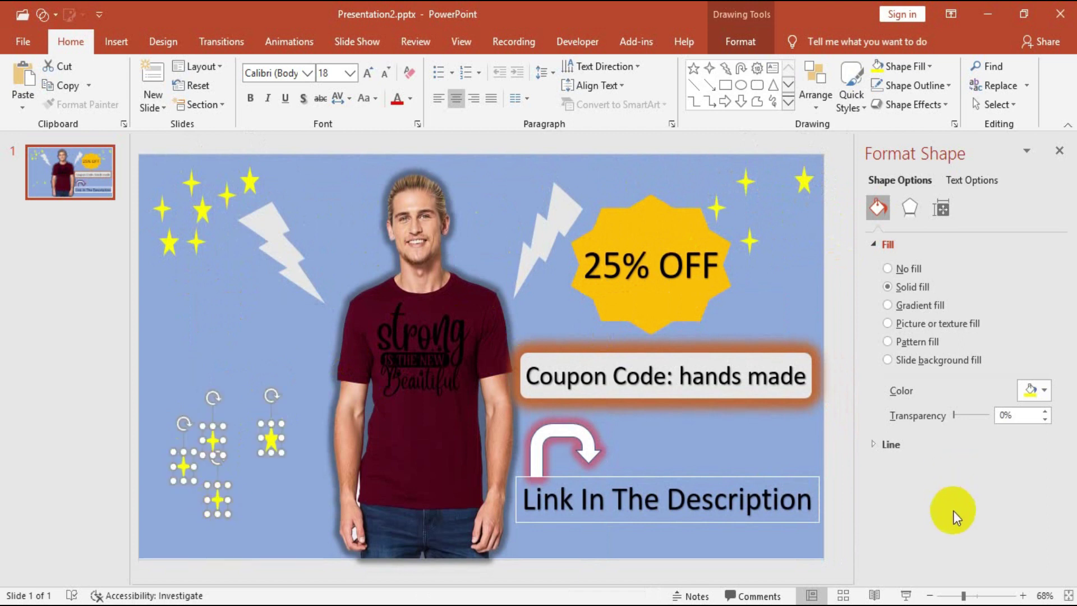
left_click(207, 327)
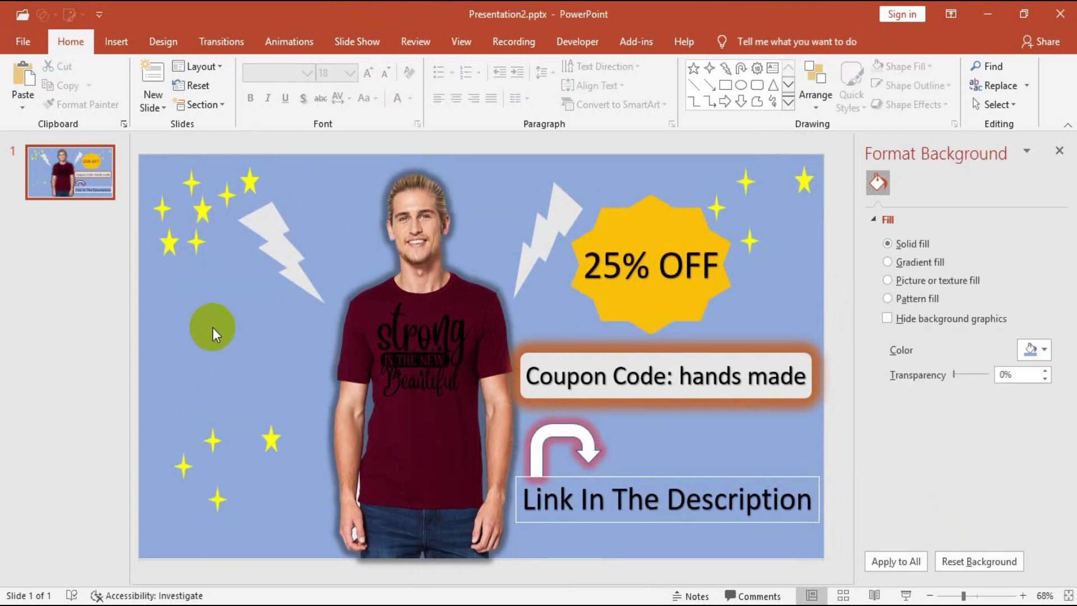
Add WordArt text 'Get it Now' at 44 pt to the left of the shirt
left_click(116, 42)
left_click(681, 90)
left_click(693, 136)
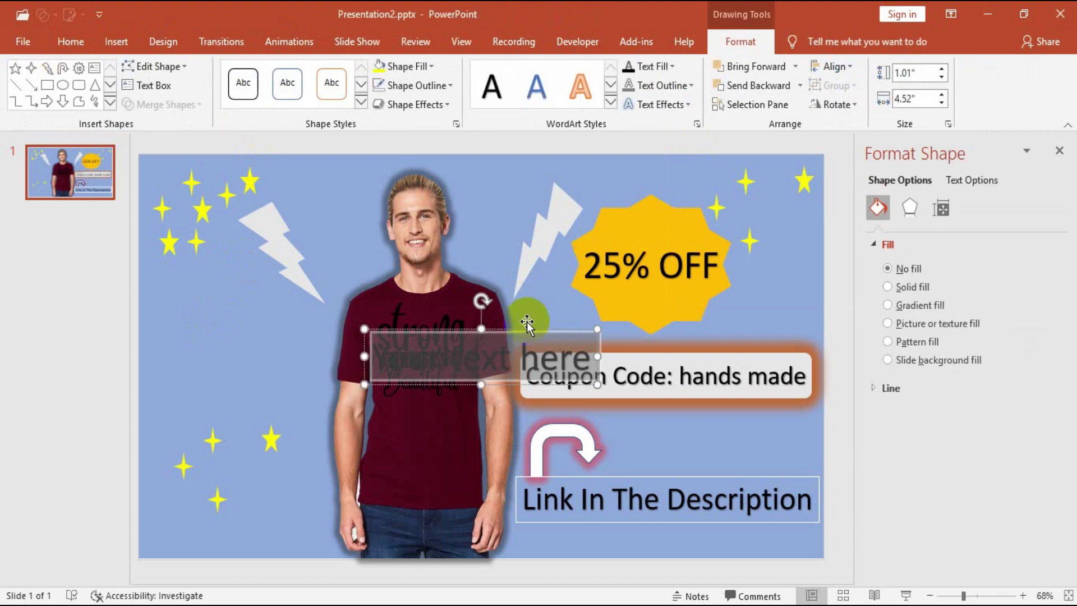
type("Get it Now")
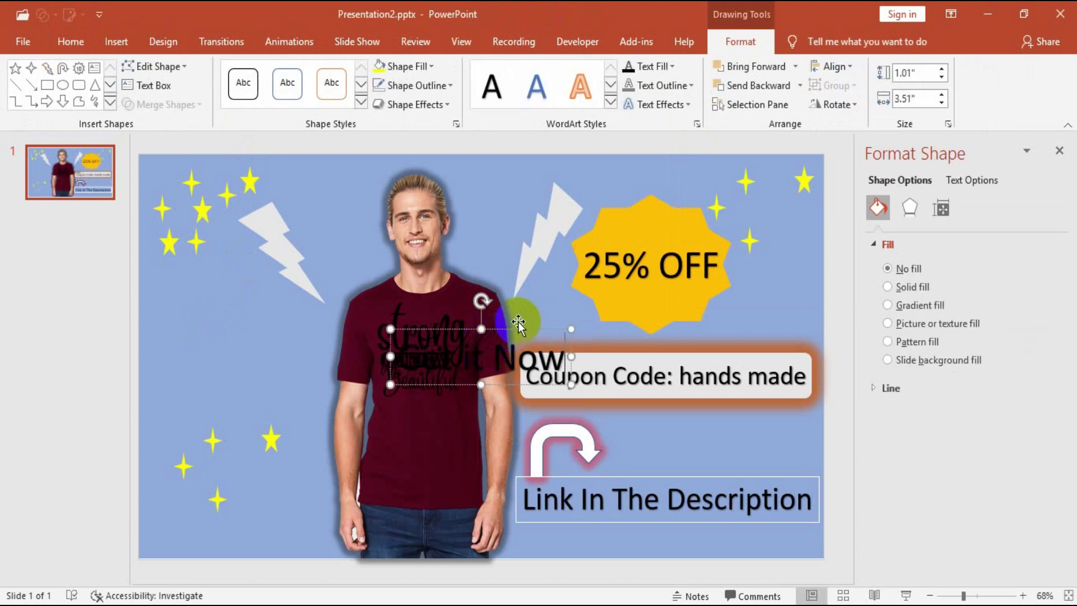
left_click_drag(553, 324, 324, 319)
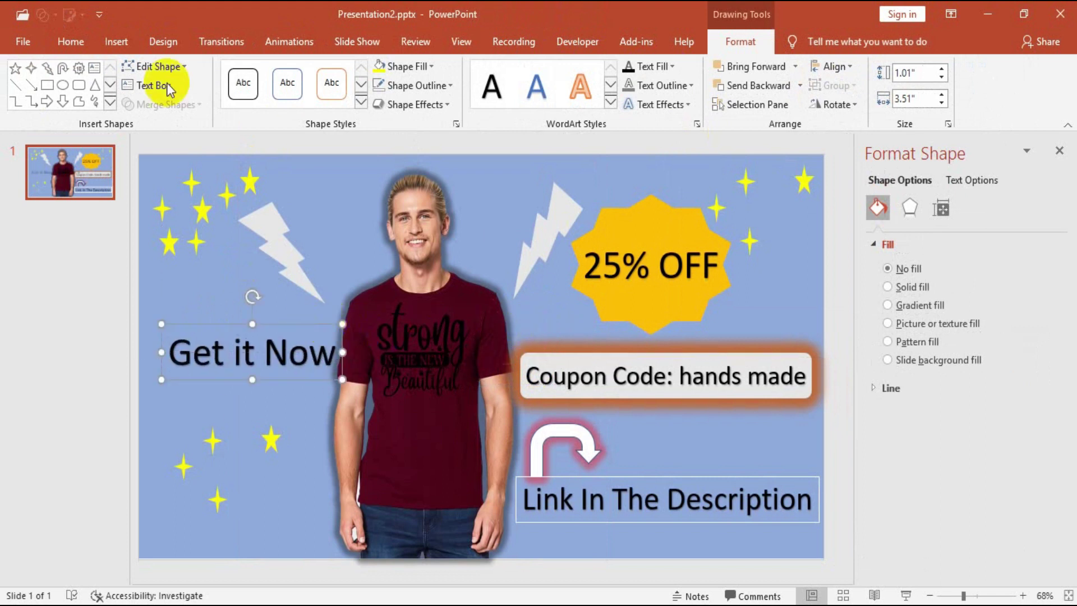
left_click(71, 42)
left_click(385, 73)
left_click(385, 72)
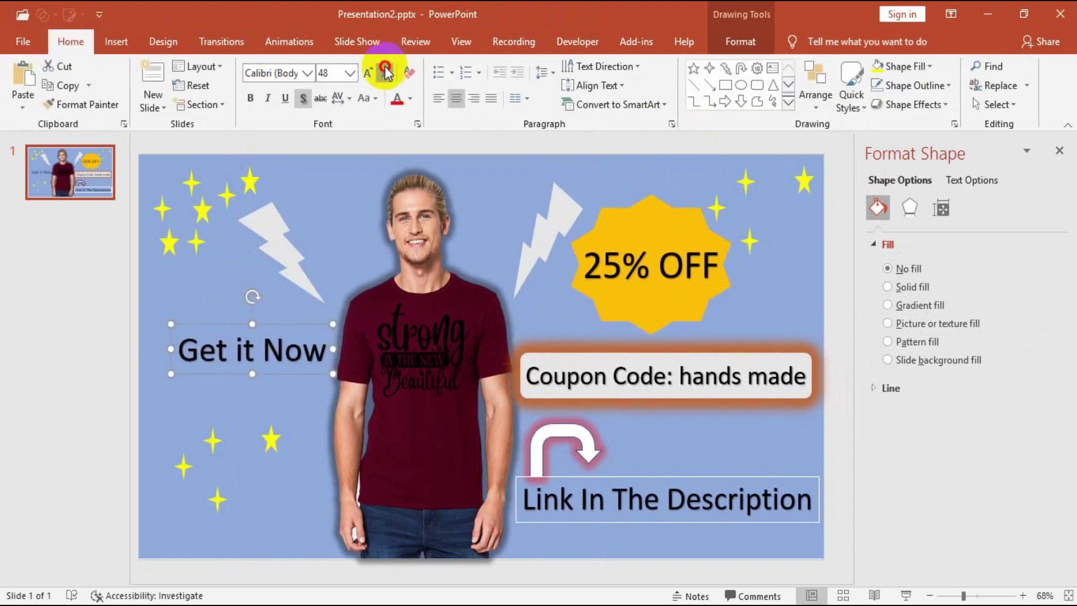
left_click(288, 312)
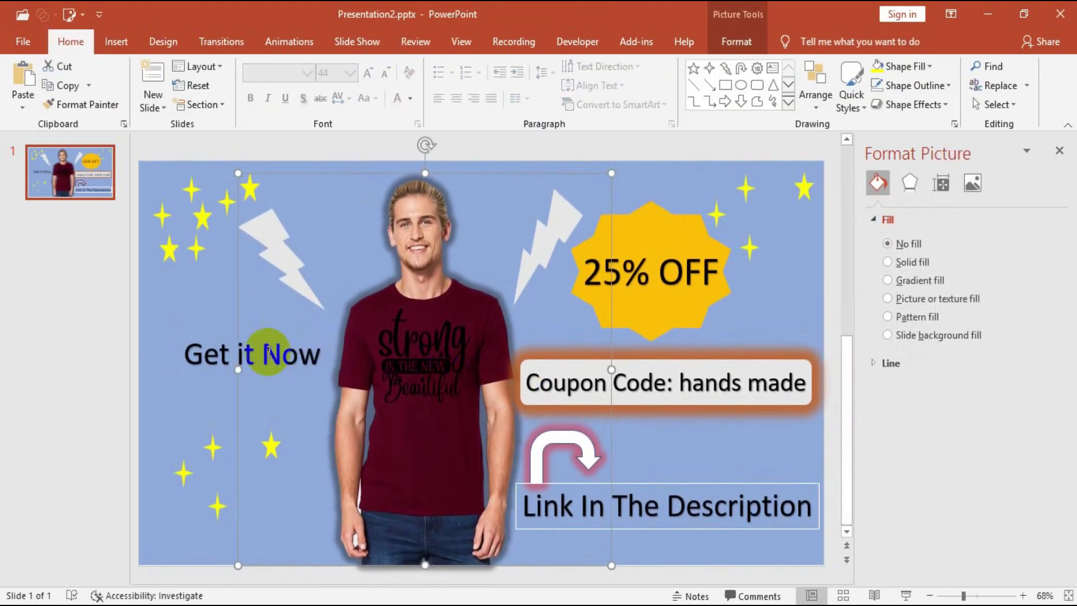
left_click(267, 350)
left_click_drag(205, 331, 184, 328)
Draw a yellow right block arrow behind the 'Get it Now' text
left_click(116, 41)
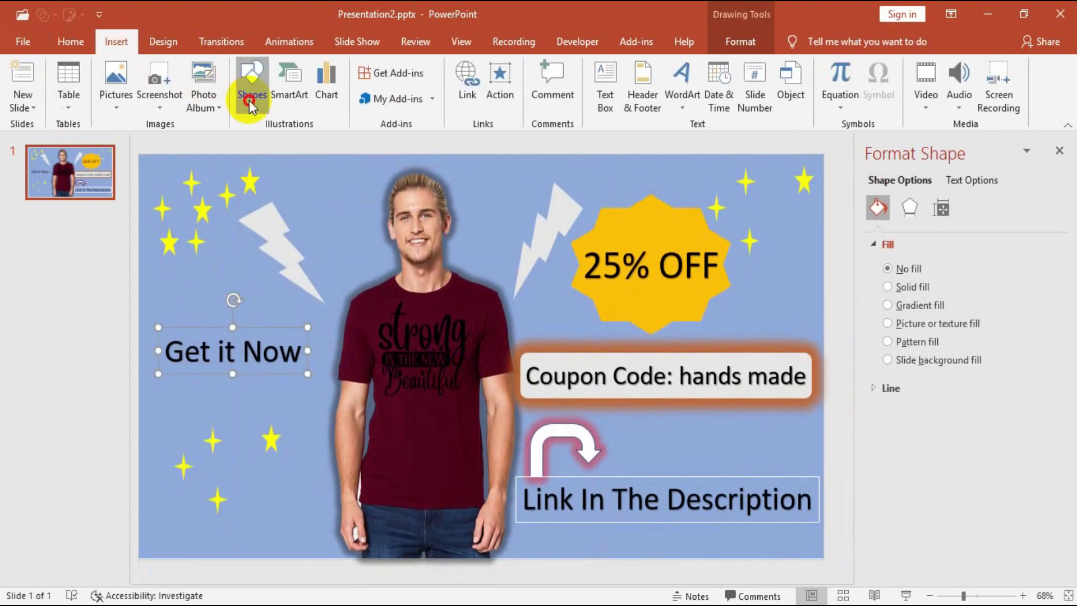
left_click(250, 101)
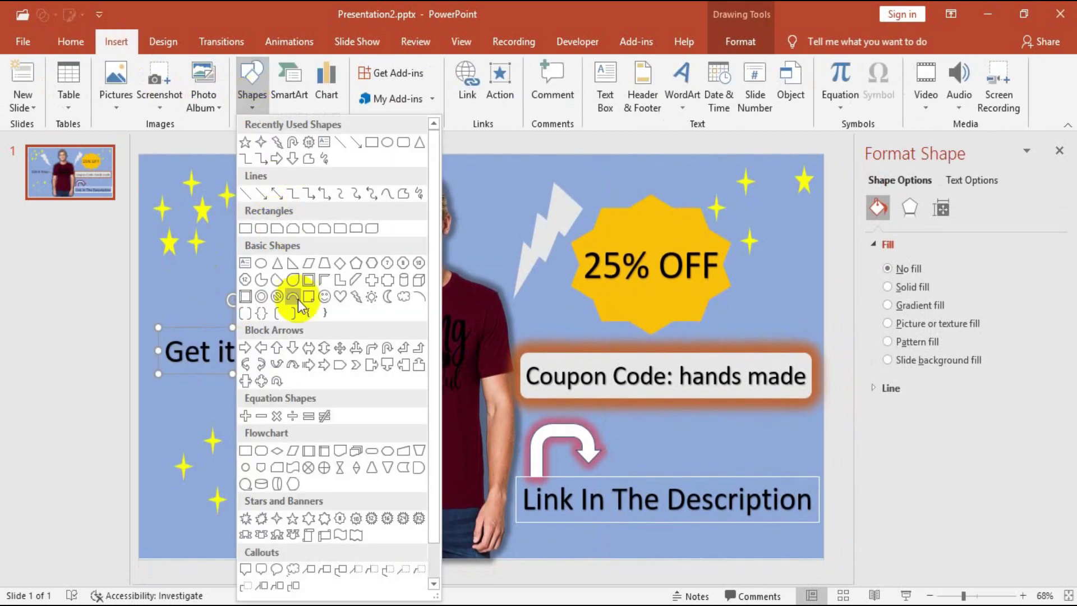
left_click(277, 158)
left_click_drag(153, 318, 318, 390)
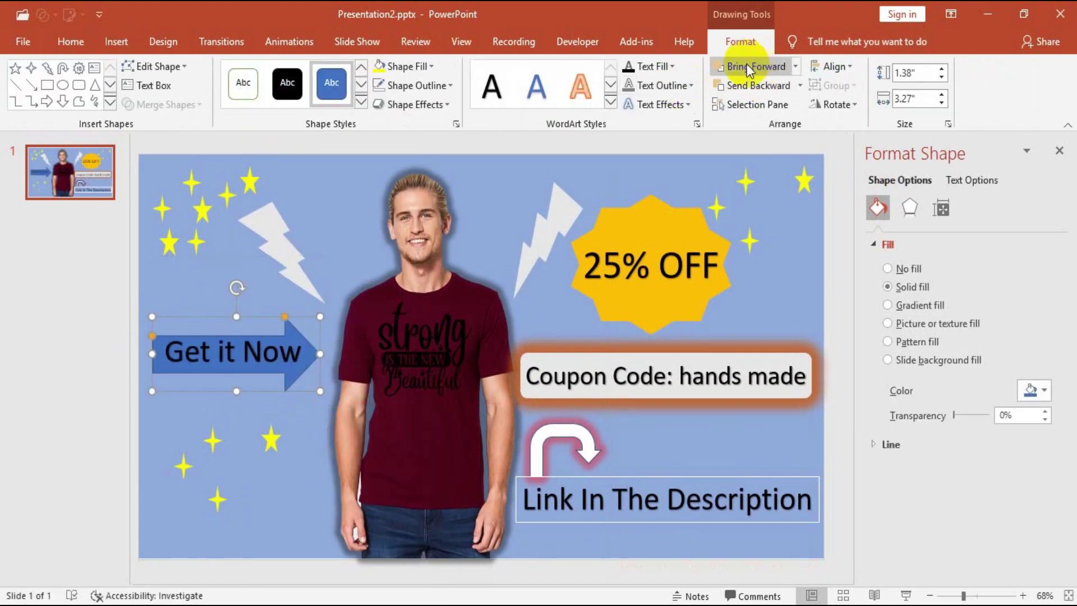
left_click(393, 66)
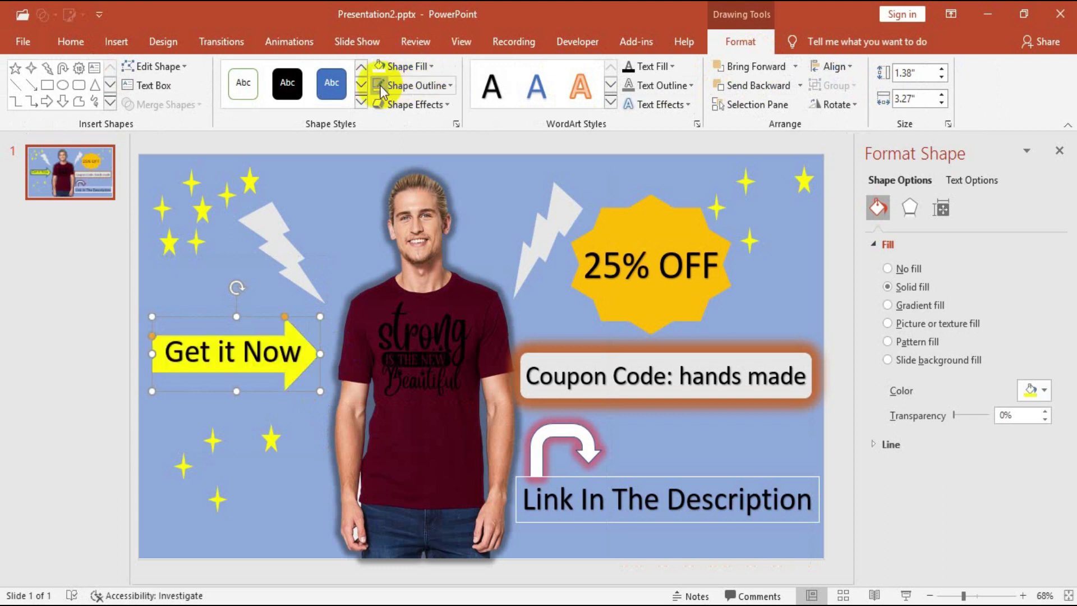
Give the arrow a black 24 pt glow
left_click(909, 208)
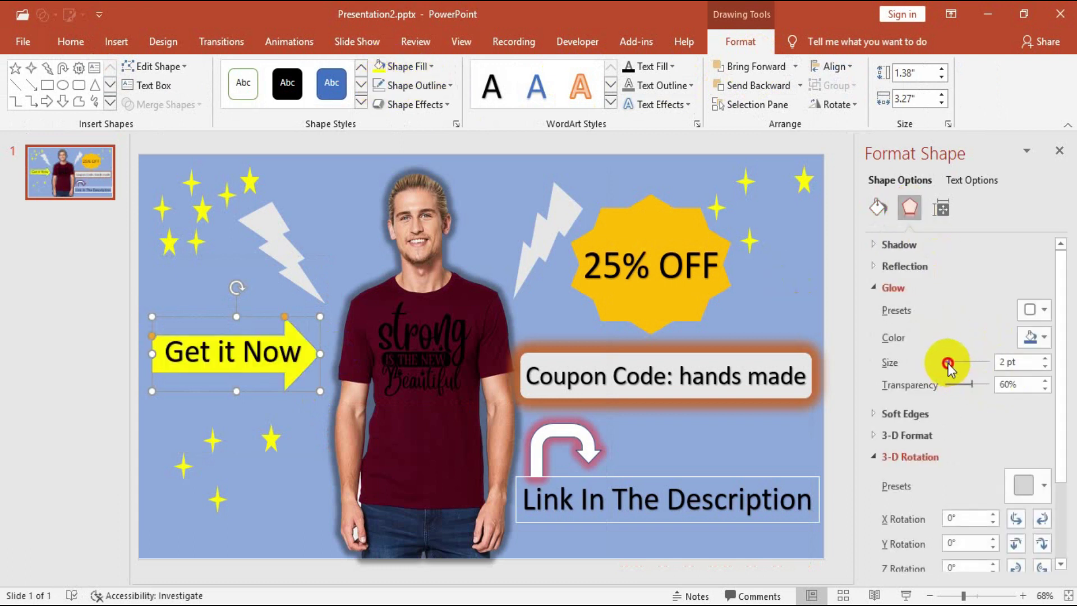
left_click_drag(947, 364, 950, 363)
left_click(1032, 337)
left_click(960, 379)
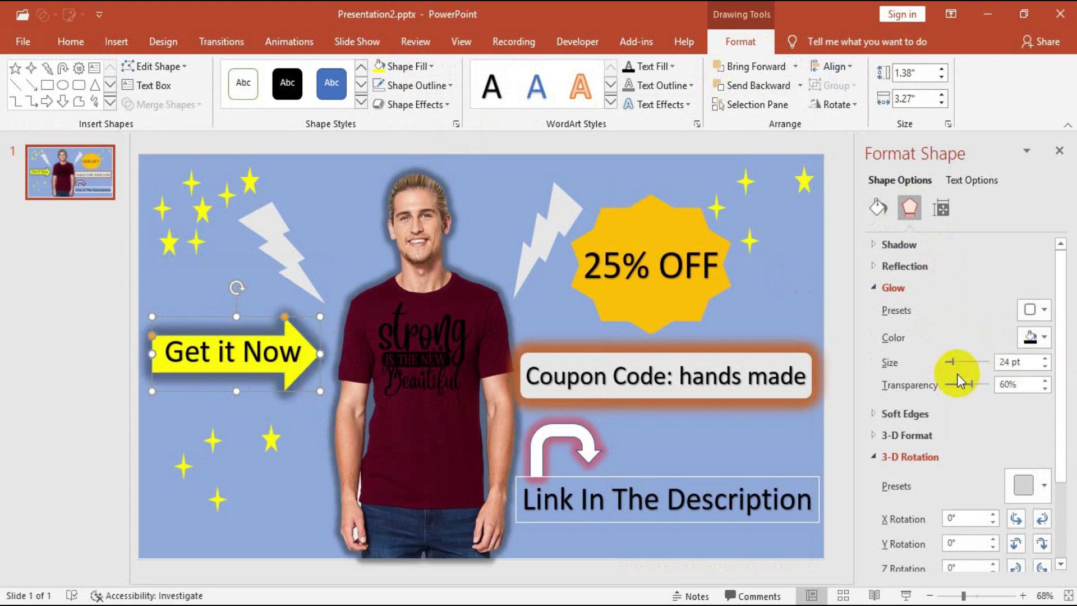
left_click(1059, 151)
left_click(1024, 224)
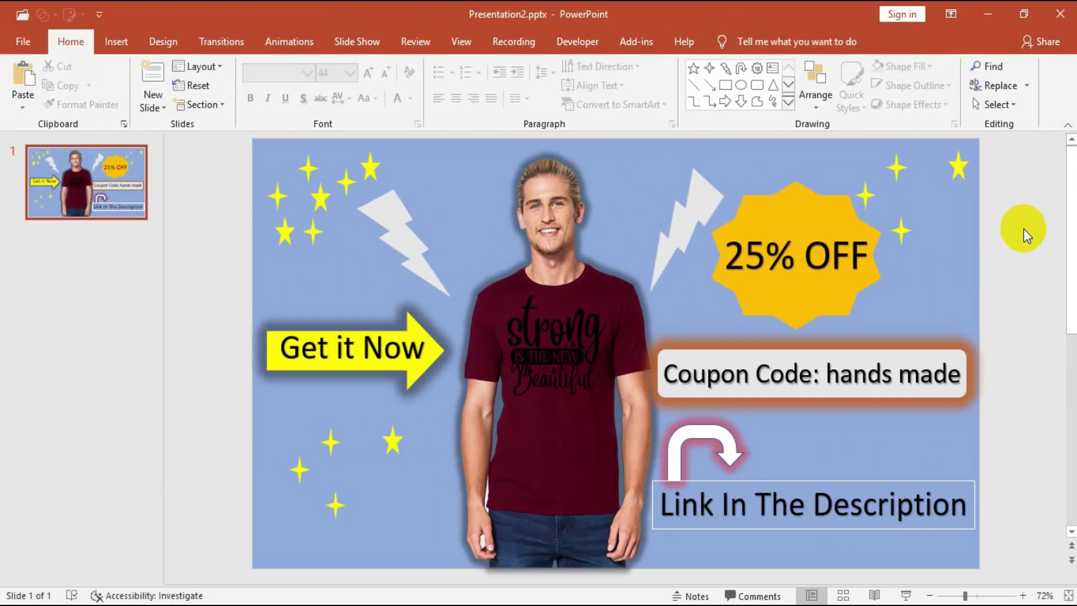
left_click(106, 173)
Duplicate the slide with Ctrl+D to make extra copies
key("ctrl+d")
left_click(66, 256)
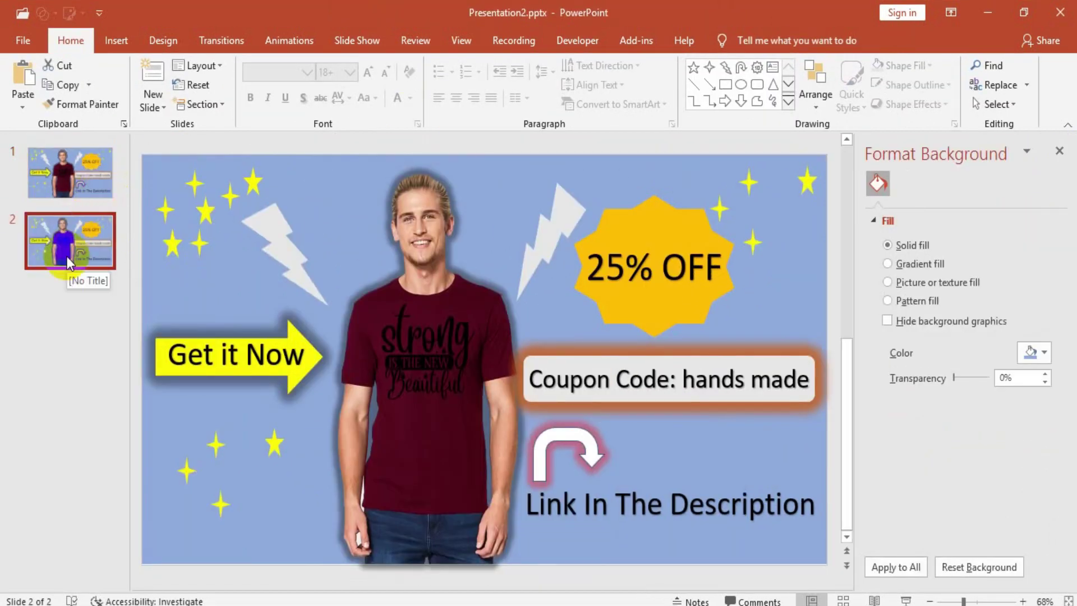
key("ctrl+d")
key("ctrl+d")
key("ctrl+d")
left_click(67, 256)
Insert the maroon-shirt T-shirt photo and move it left on the slide
left_click(423, 356)
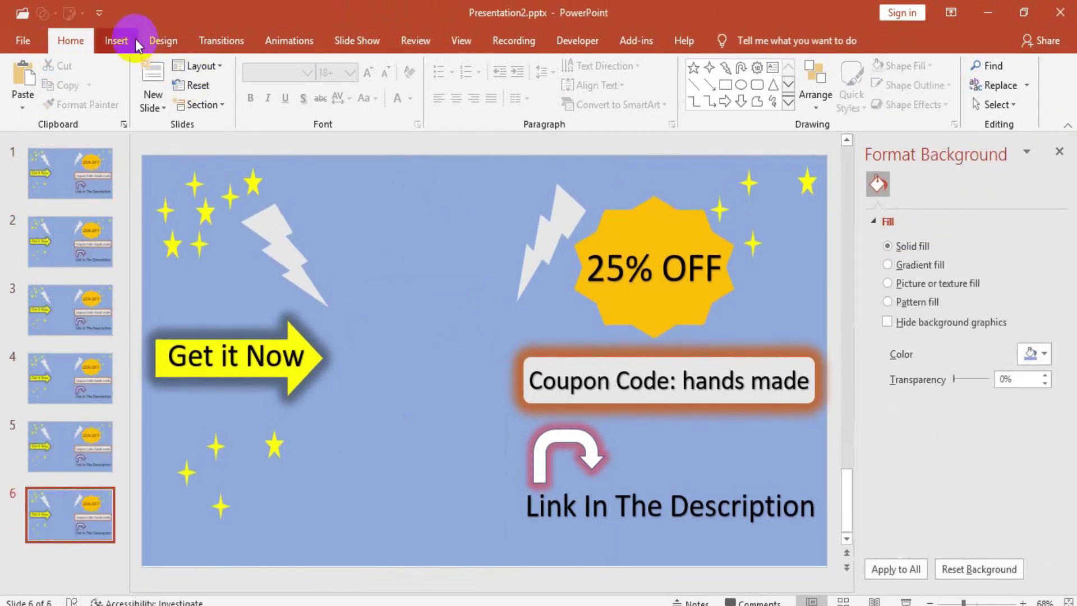
left_click(116, 41)
left_click(138, 90)
left_click(137, 144)
double_click(350, 159)
left_click(517, 361)
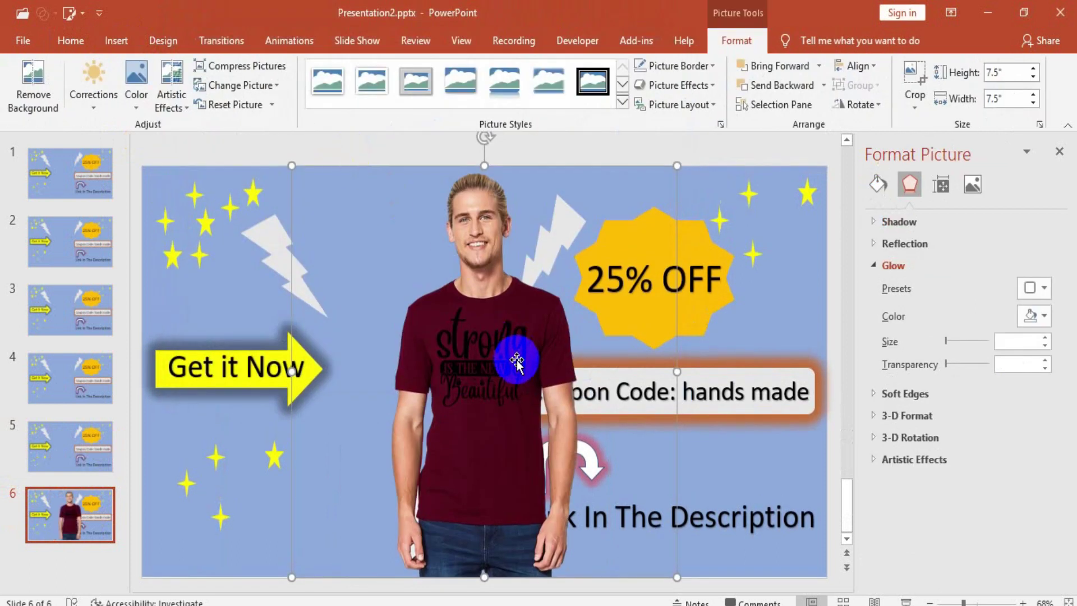
left_click_drag(516, 361, 449, 345)
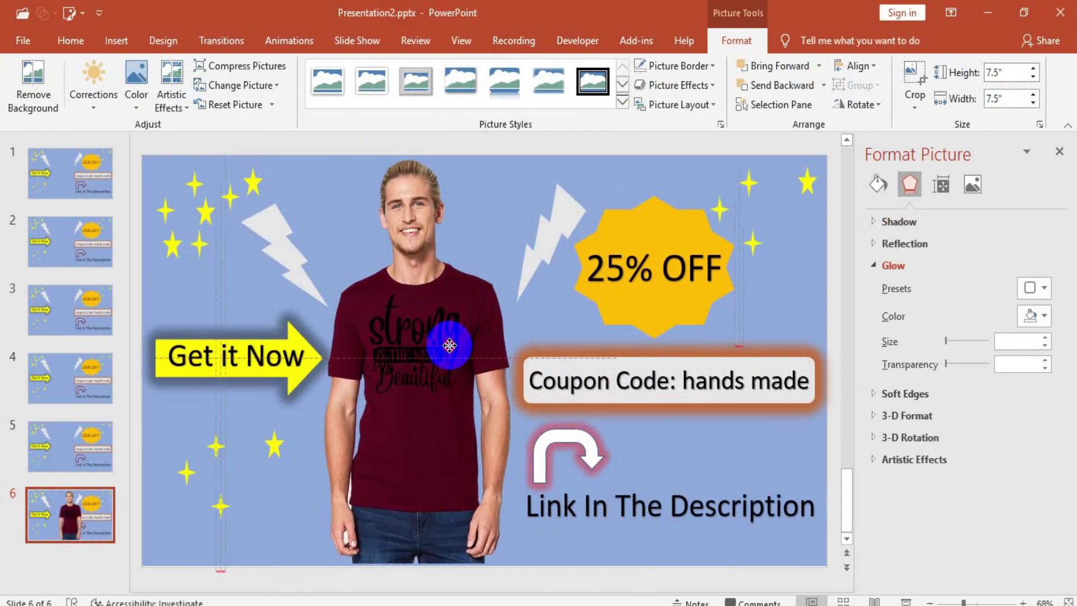
left_click_drag(449, 346, 449, 348)
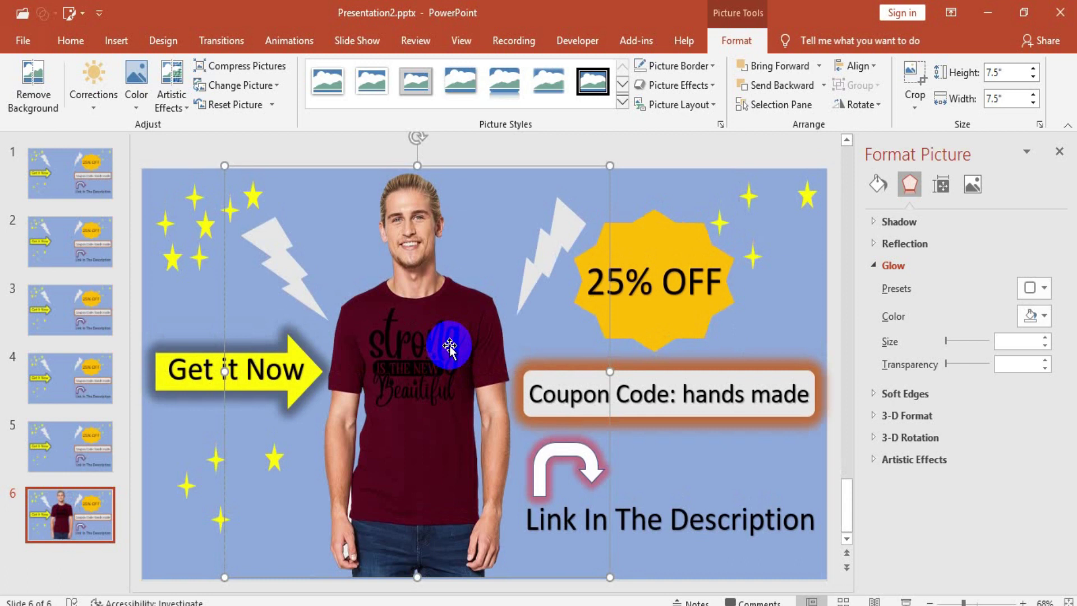
Set the photo's horizontal position to 1.63" and add a coloured 10 pt glow
left_click(941, 184)
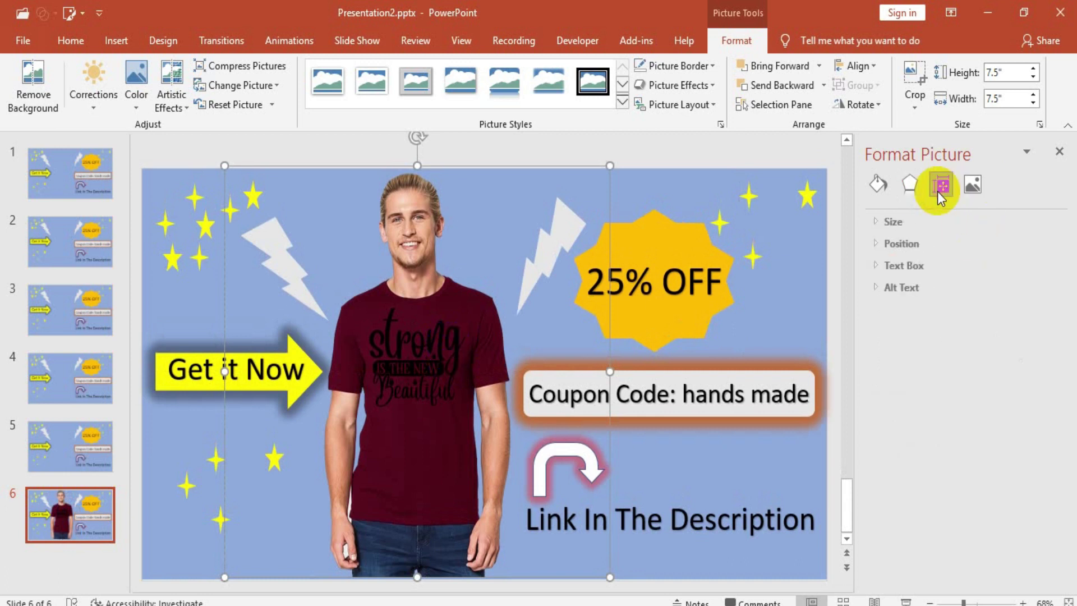
left_click(898, 243)
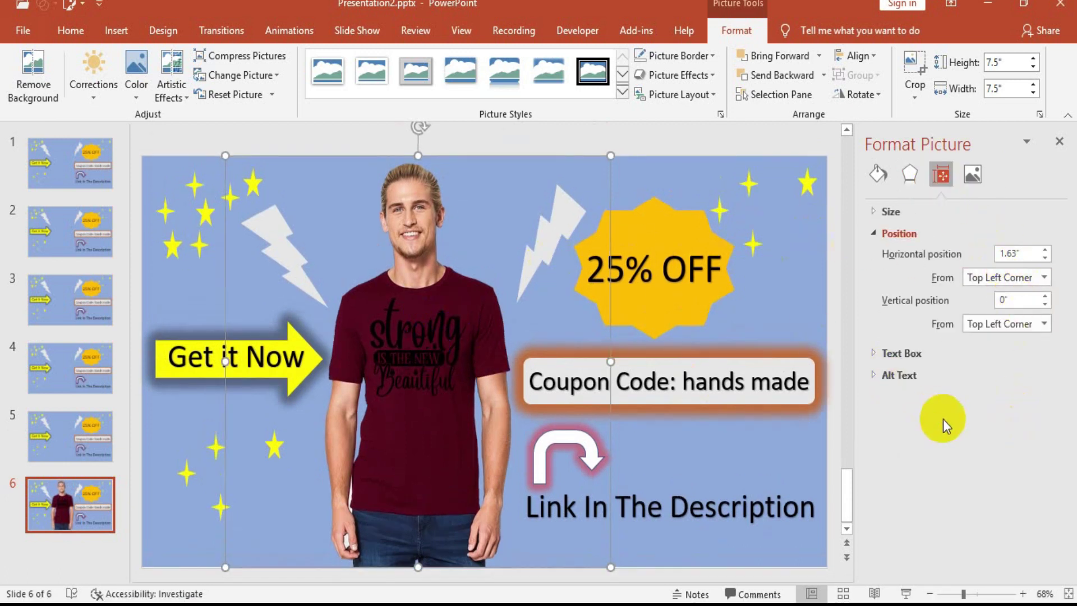
double_click(1025, 254)
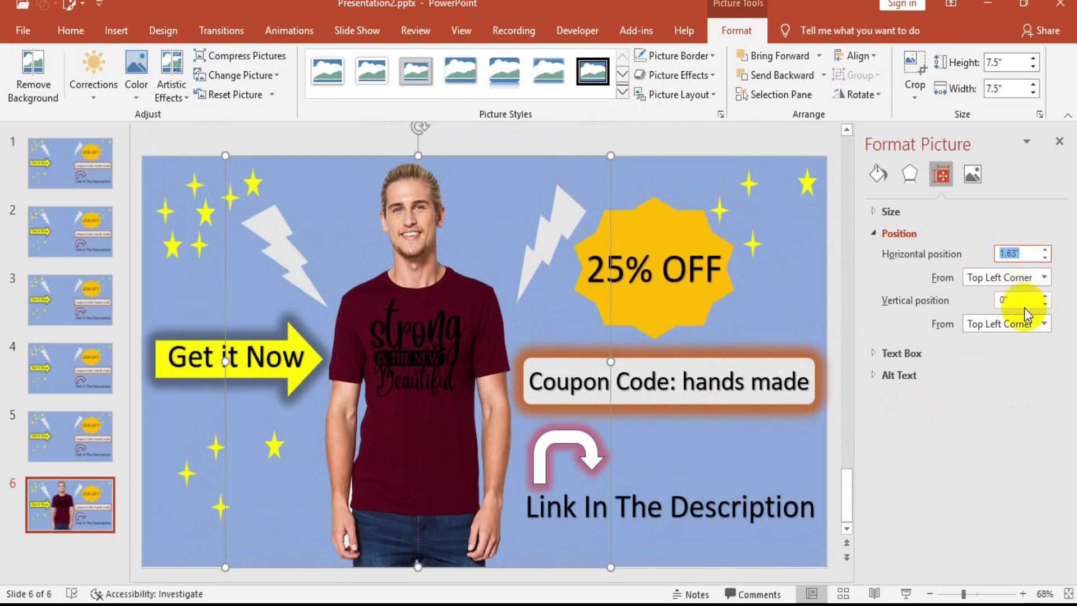
left_click(909, 174)
left_click_drag(945, 333, 949, 339)
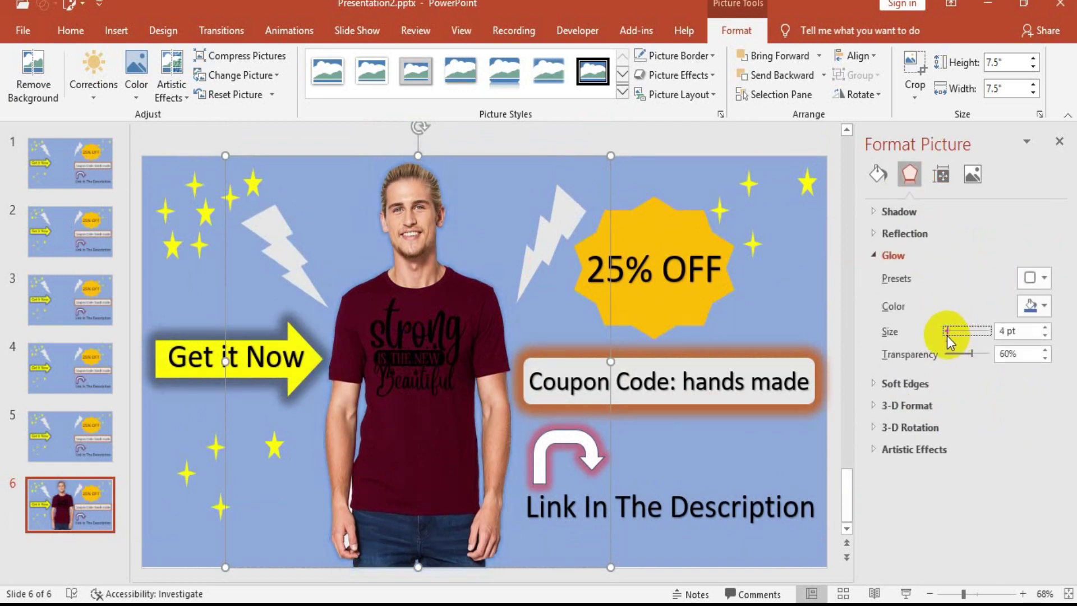
left_click(1045, 328)
left_click(1044, 327)
left_click(1043, 306)
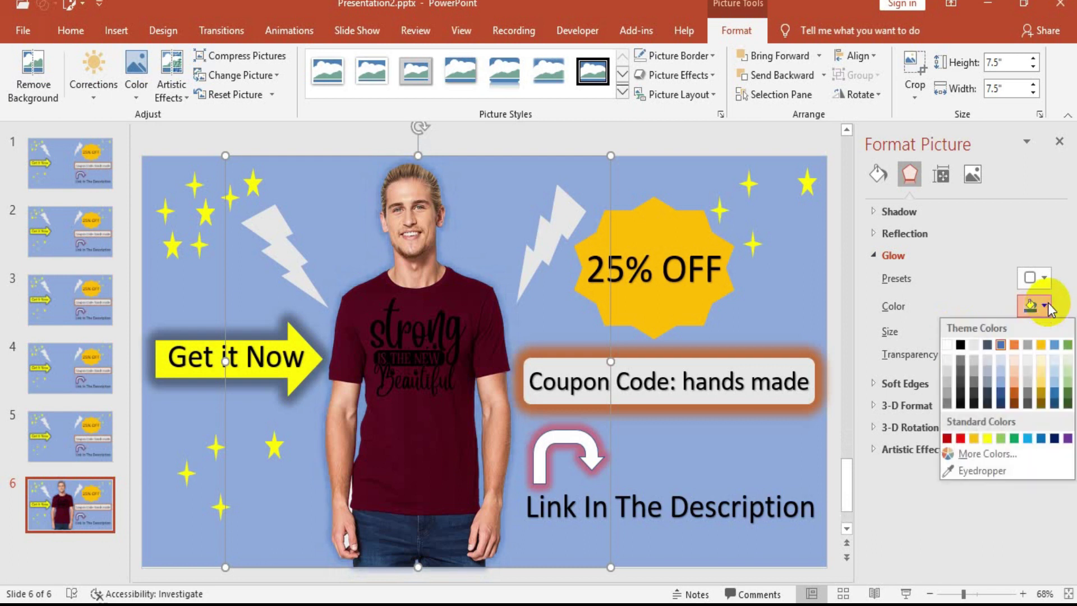
left_click(964, 344)
Move the maroon-shirt slide to the start of the deck
left_click(108, 307)
left_click(70, 163)
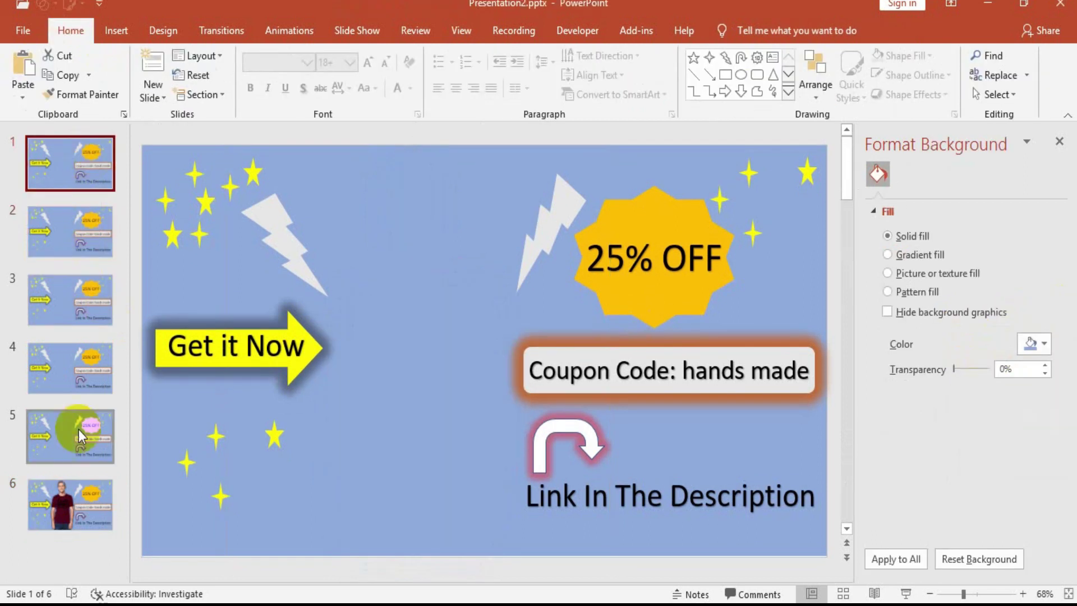
left_click_drag(68, 493, 76, 155)
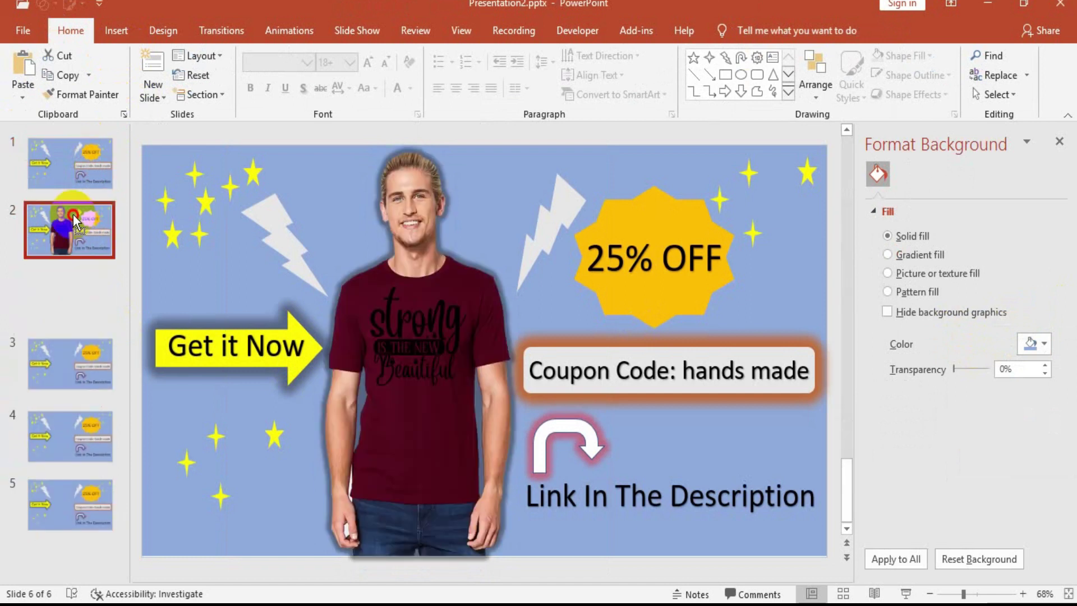
left_click(116, 30)
Insert the teal-shirt photo on slide 2 at 1.63" horizontal with a coloured glow
left_click(112, 79)
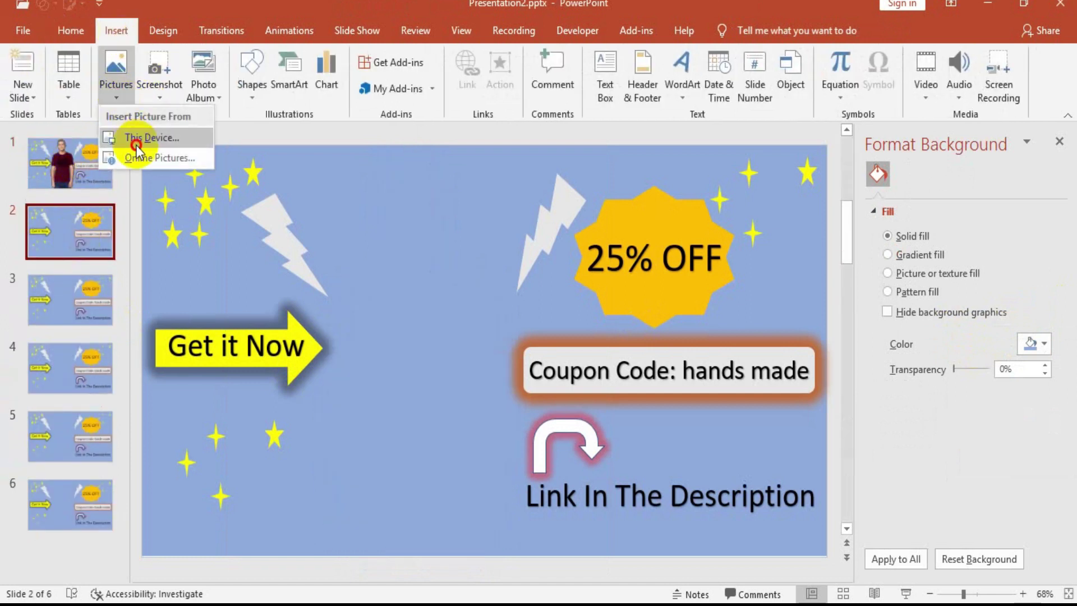
left_click(160, 150)
double_click(452, 140)
left_click(940, 175)
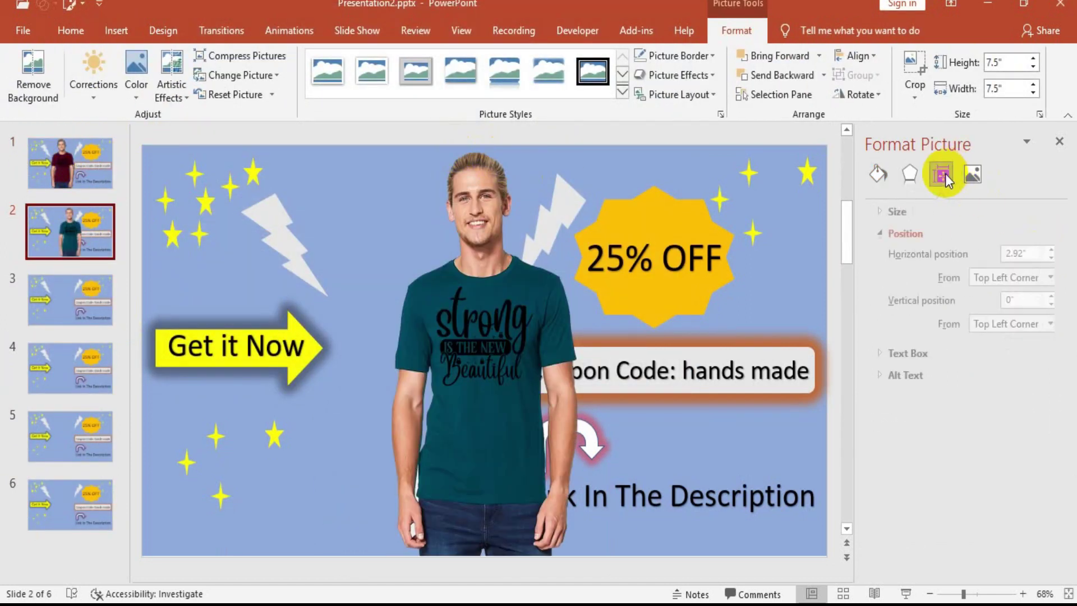
left_click(1025, 256)
type("1.63\"")
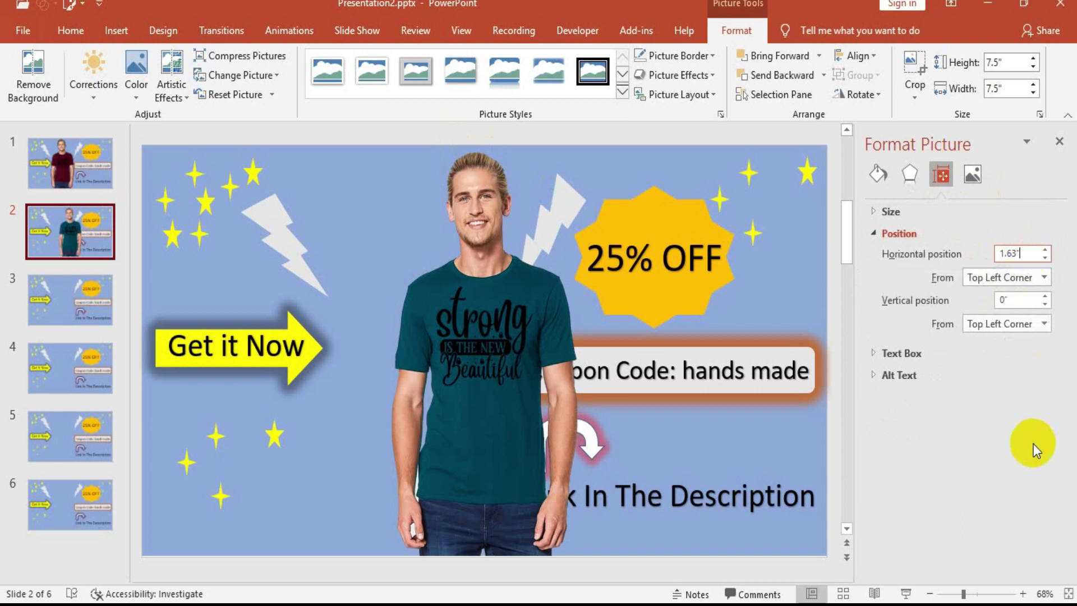
key("Return")
left_click(909, 175)
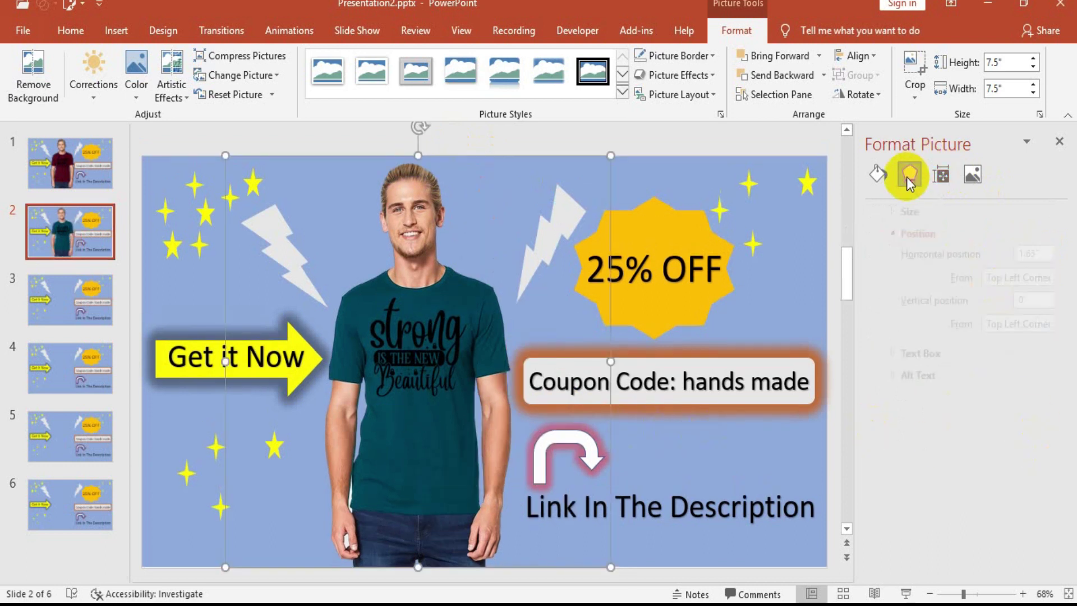
left_click(1044, 328)
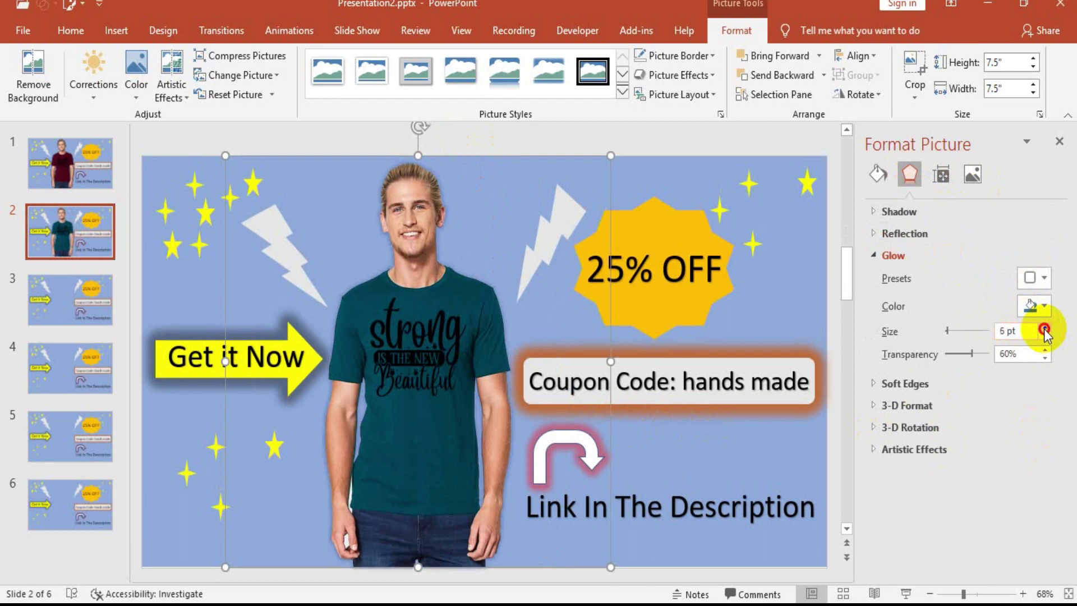
left_click(1034, 306)
left_click(962, 348)
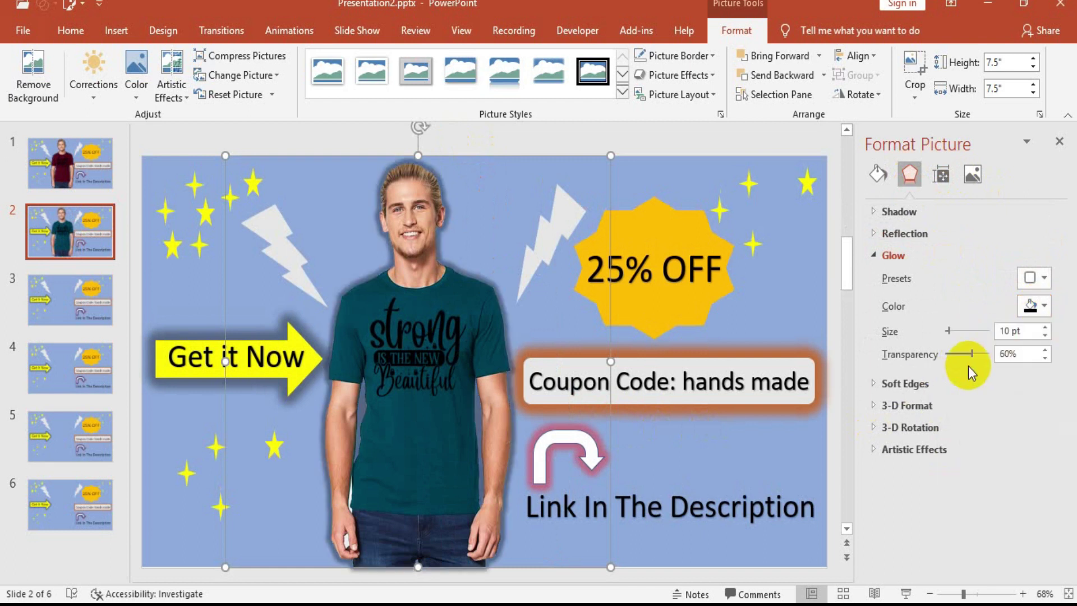
Insert the green-shirt photo 3.png on slide 3 at 1.63" horizontal
left_click(62, 318)
left_click(115, 30)
left_click(118, 87)
left_click(140, 136)
left_click(520, 154)
double_click(520, 154)
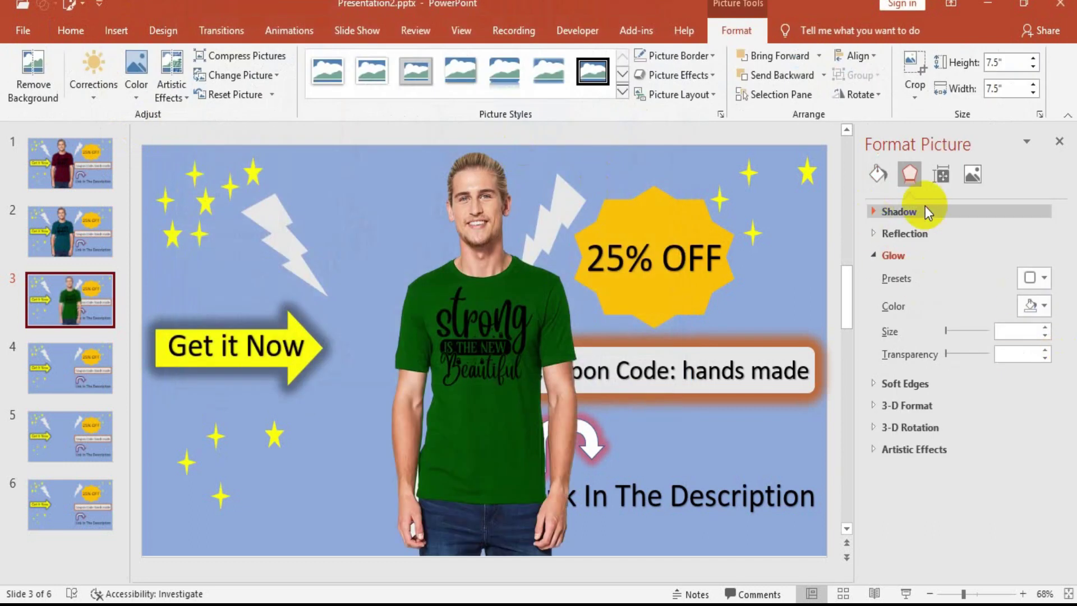
left_click(941, 175)
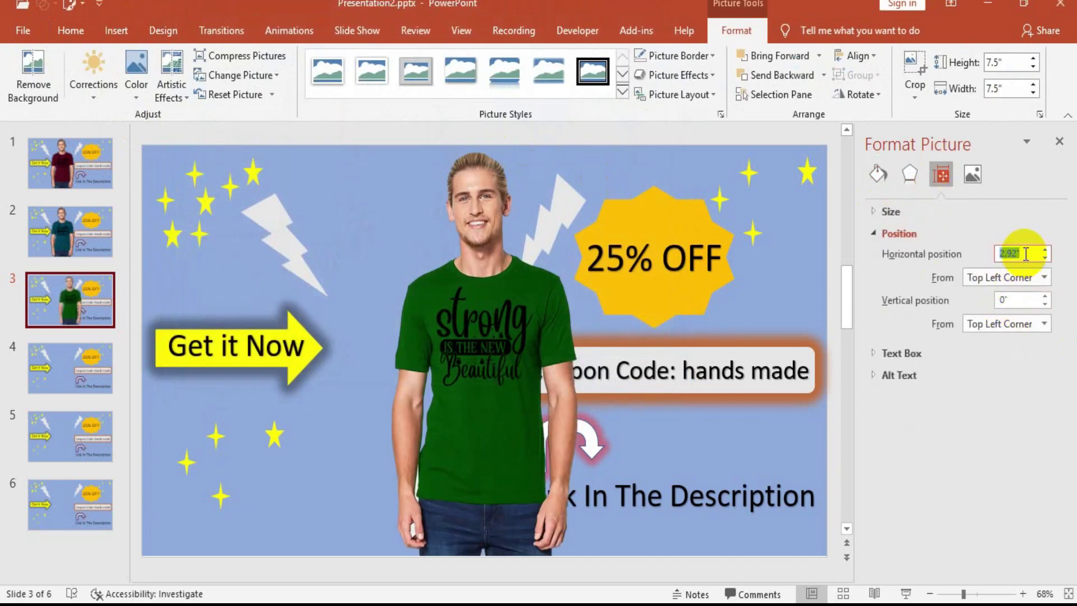
type("1.63")
key("Return")
left_click(697, 423)
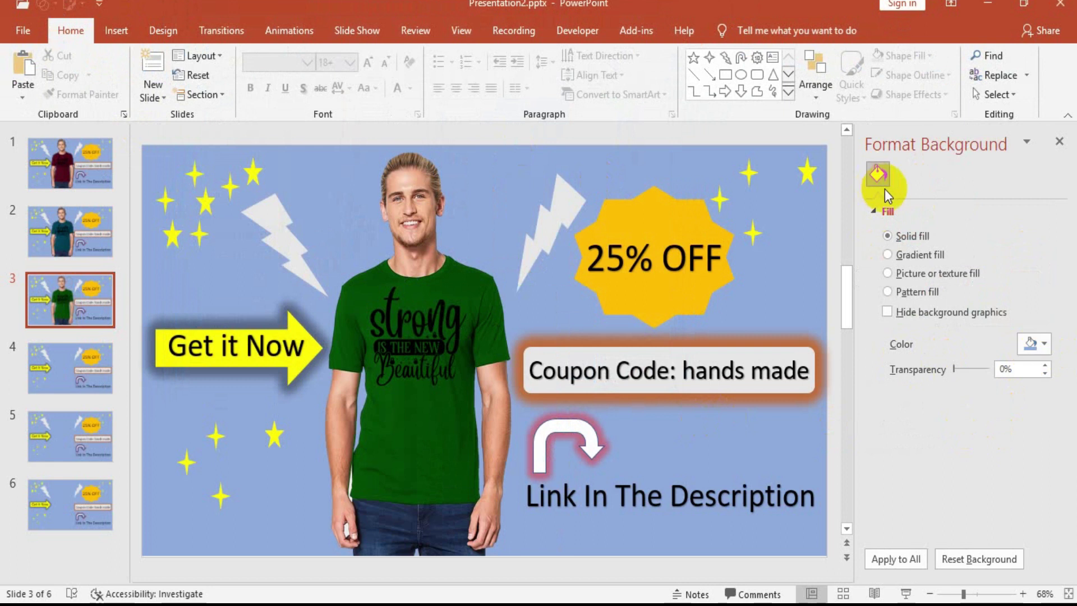
left_click(447, 384)
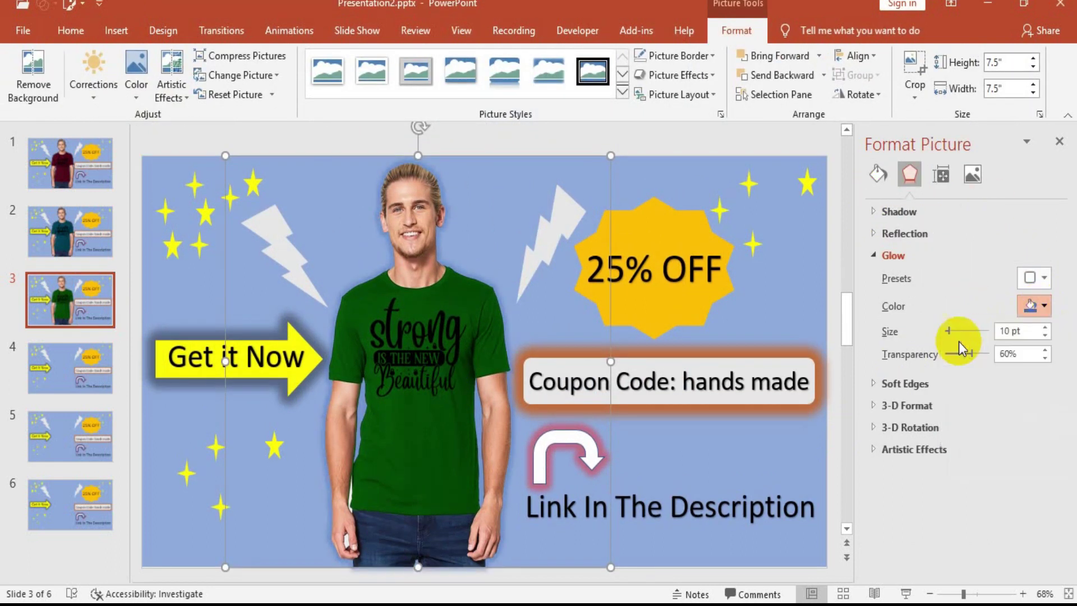
Begin inserting a picture on slide 4
left_click(92, 360)
left_click(116, 30)
left_click(118, 95)
Insert the blue-shirt photo at 1.63" horizontal with a 10 pt coloured glow
left_click(120, 137)
left_click(536, 168)
double_click(535, 169)
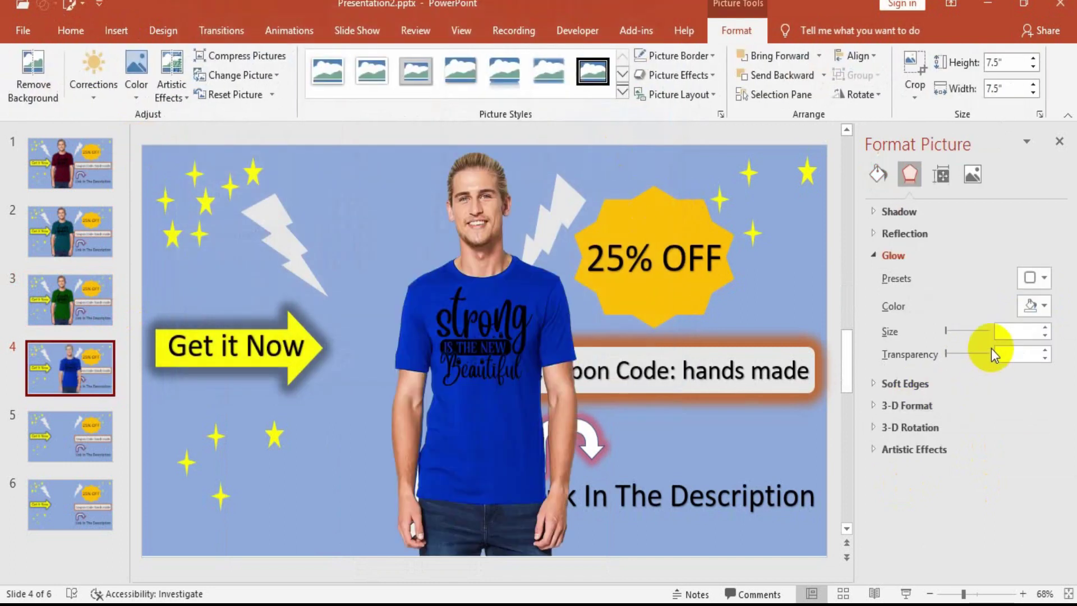
left_click(942, 174)
type("1.63")
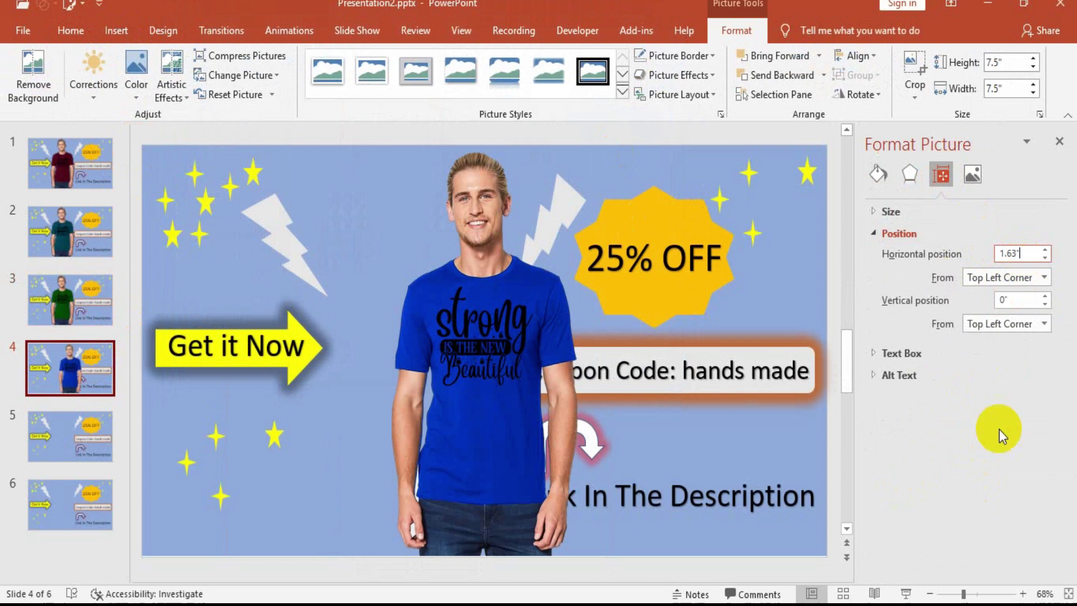
key("Return")
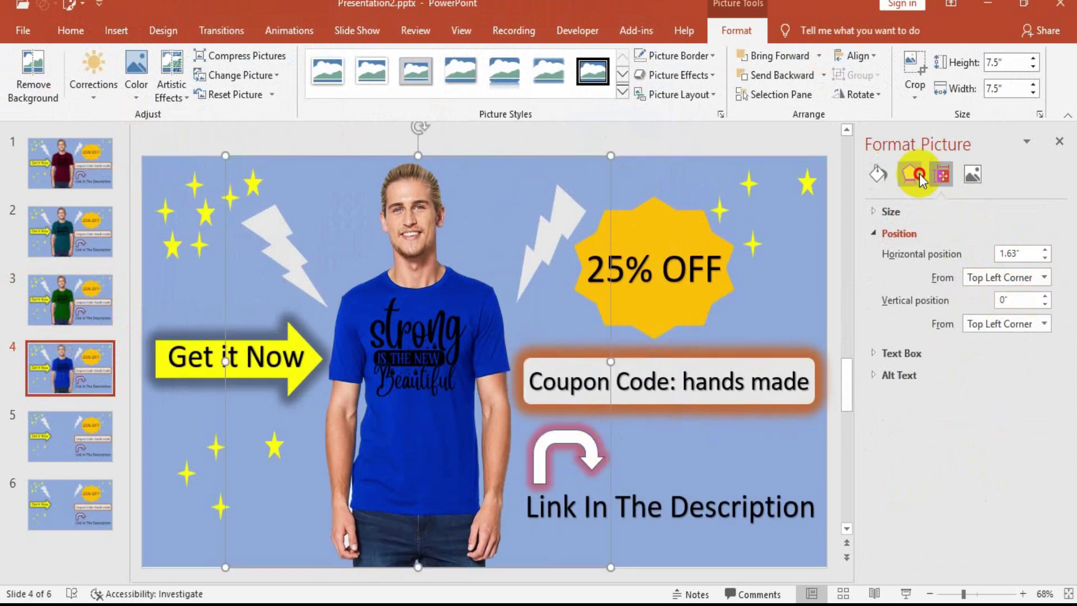
left_click(909, 174)
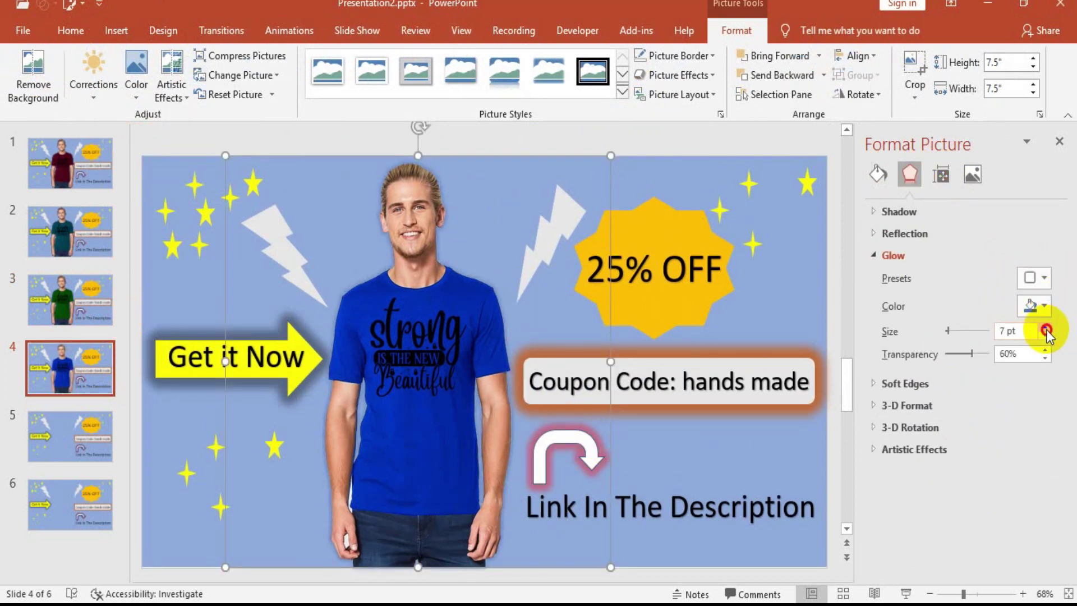
left_click(1038, 306)
left_click(959, 339)
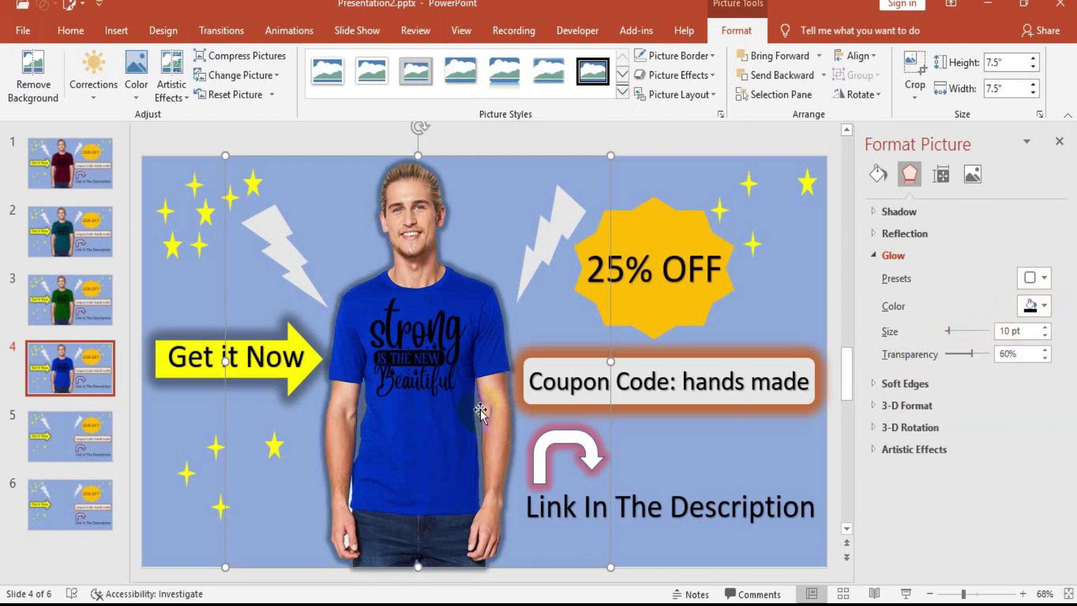
left_click(96, 296)
On slide 5, insert the next T-shirt photo and move it left
left_click(84, 361)
left_click(76, 431)
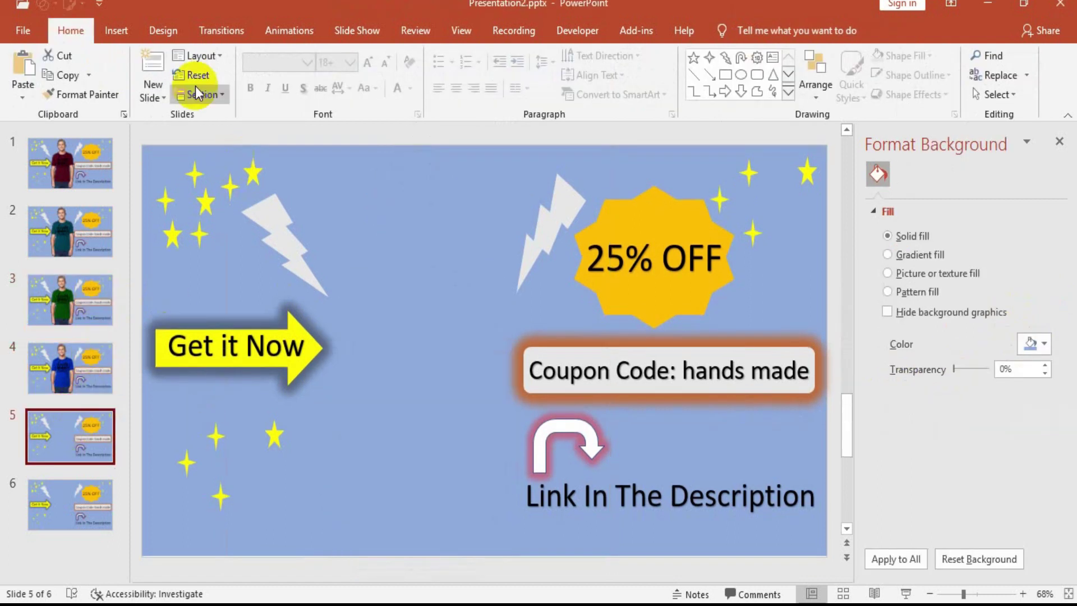
scroll(180, 75, "down", 1)
left_click(121, 84)
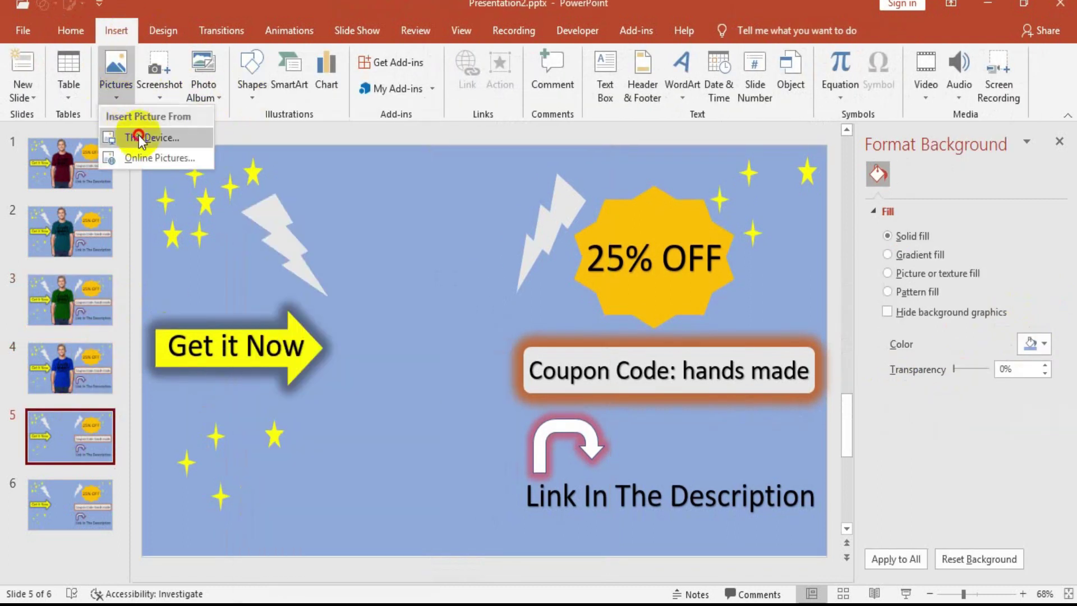
left_click(137, 136)
double_click(348, 246)
left_click_drag(346, 255, 442, 350)
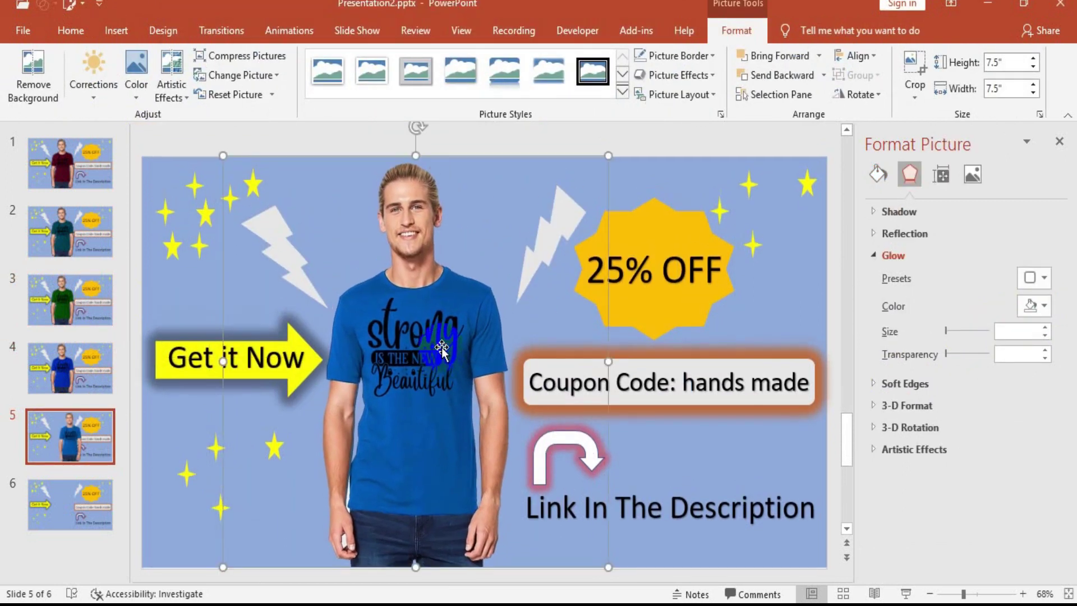
Position the photo at 1.63" horizontal, 0" vertical and colour its glow
left_click(940, 174)
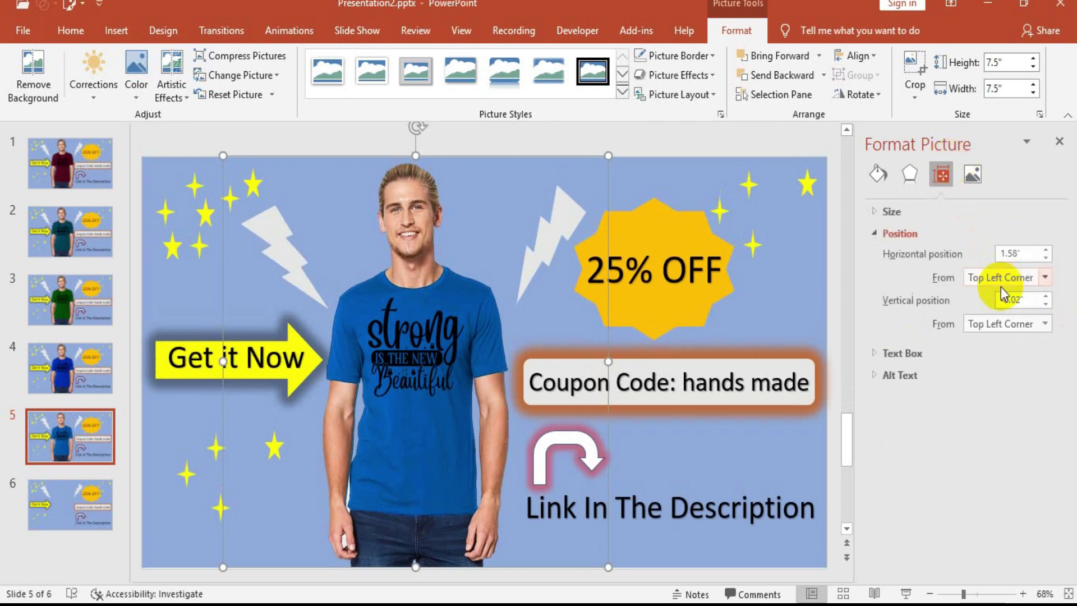
left_click(1030, 254)
type("1.63")
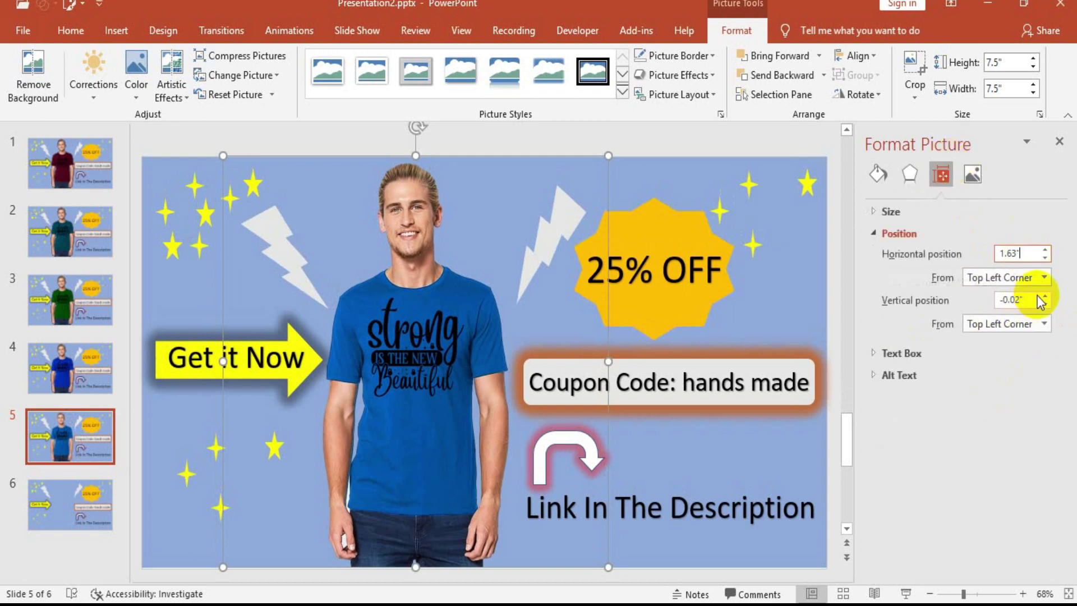
double_click(1009, 299)
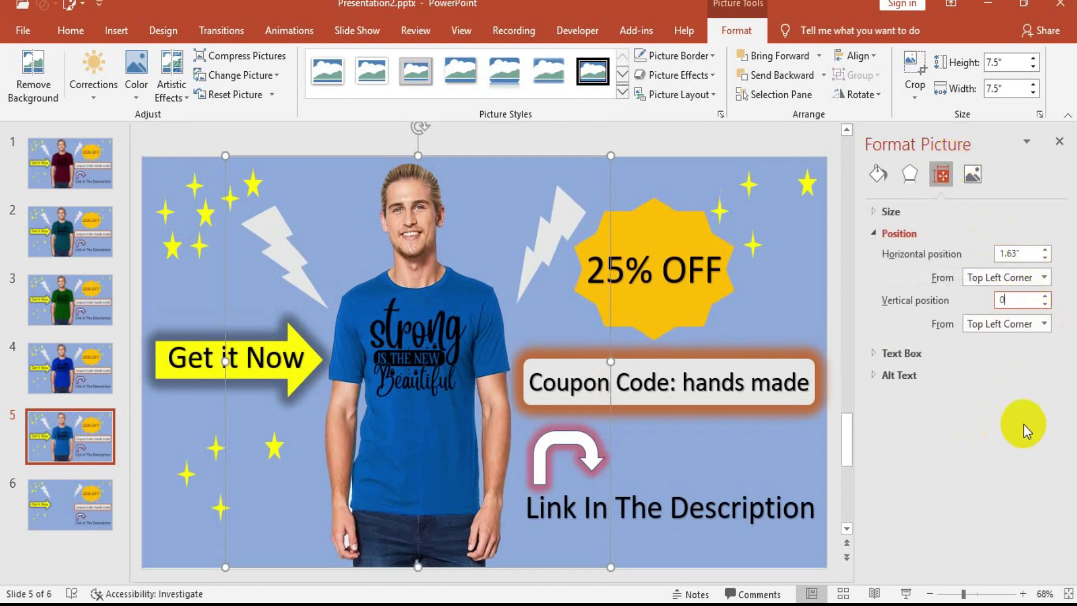
left_click(636, 446)
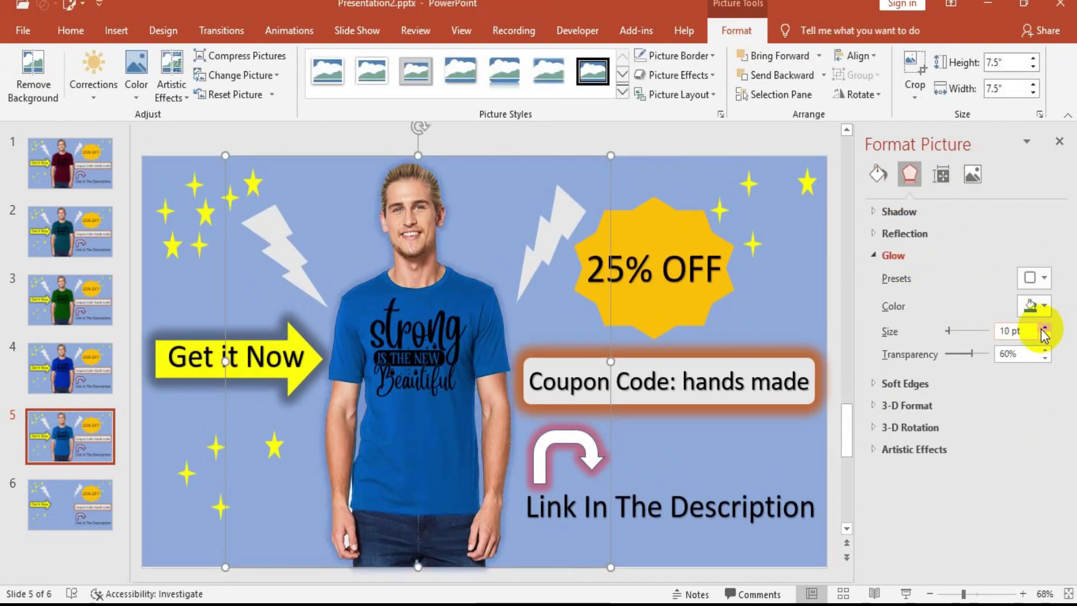
left_click(1035, 305)
left_click(960, 345)
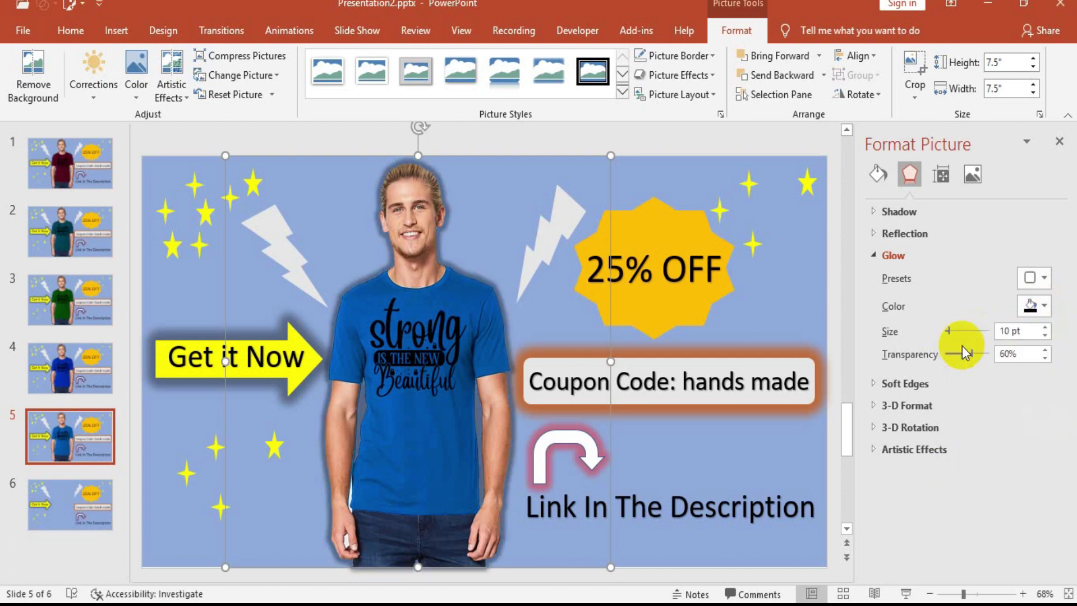
left_click(73, 367)
left_click(58, 443)
On slide 6, insert the maroon-shirt image 6.png at 1.63" horizontal
key("Down")
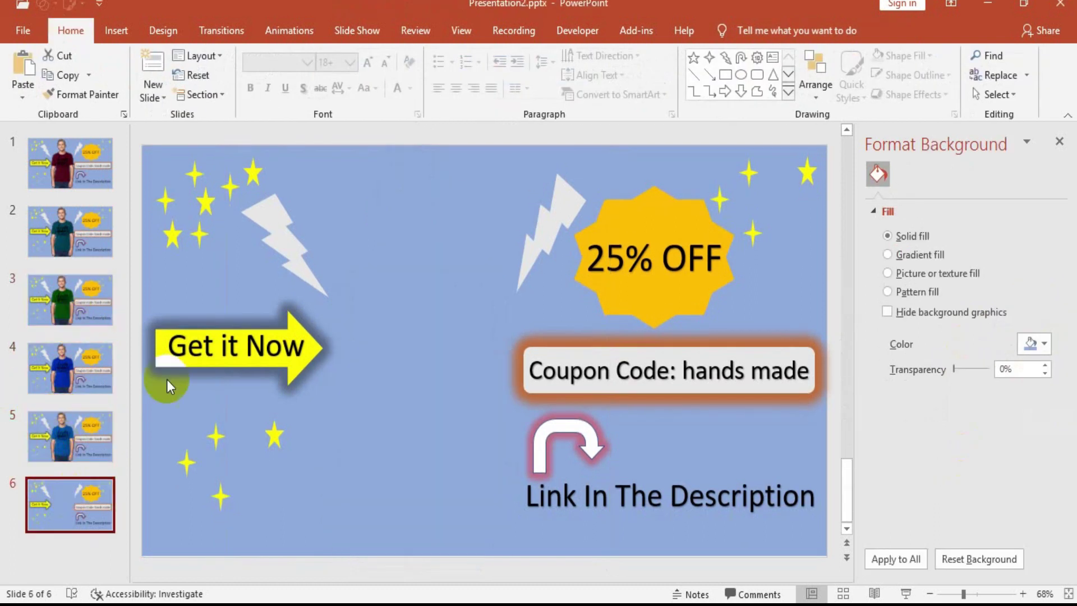
left_click(116, 30)
left_click(116, 84)
left_click(144, 132)
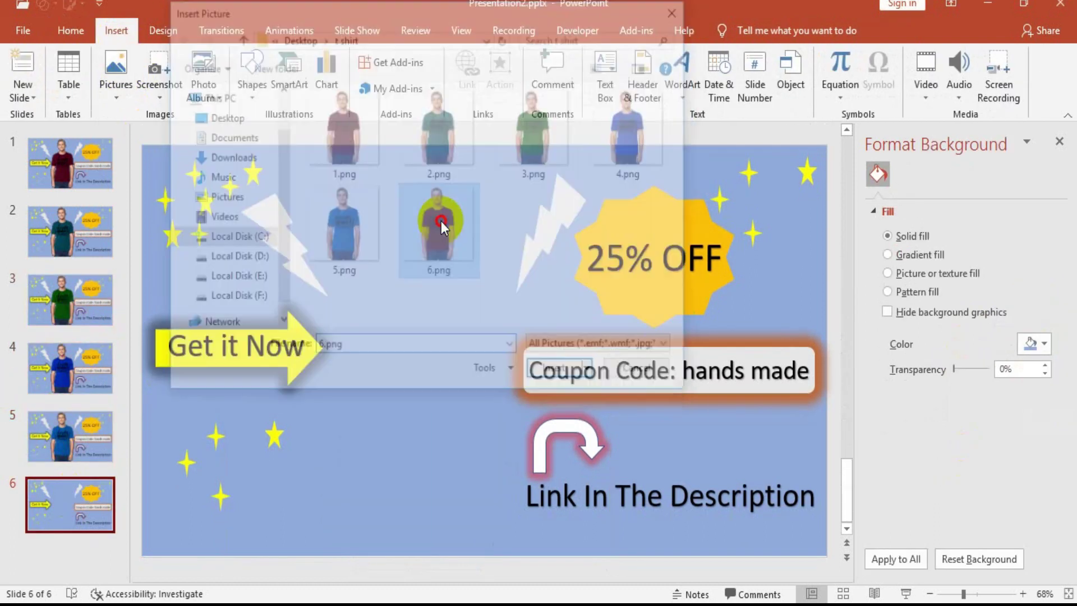
double_click(437, 221)
left_click(942, 175)
left_click(1024, 254)
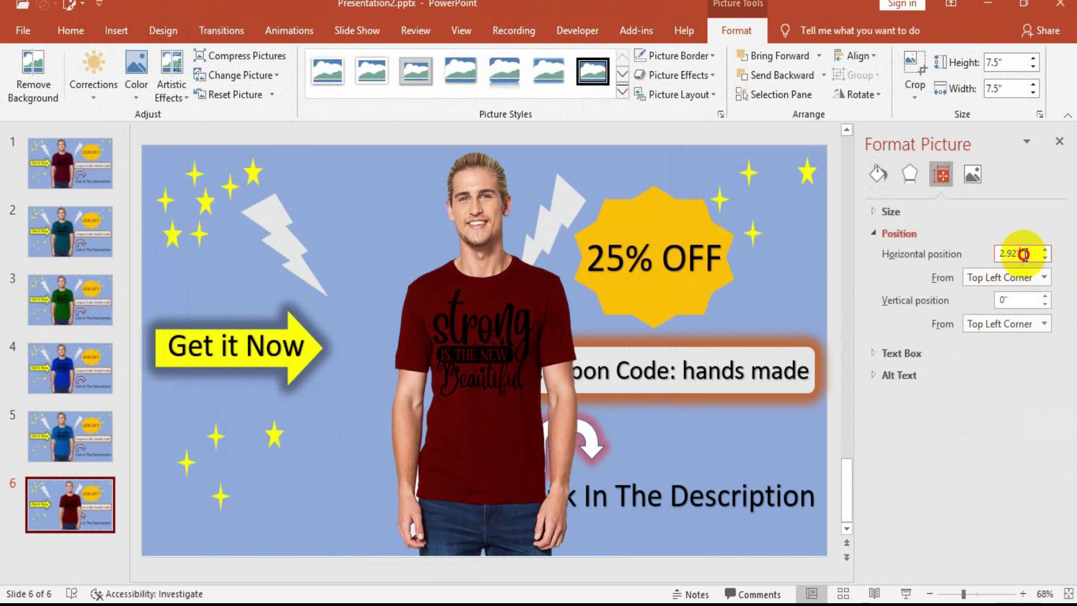
left_click(773, 427)
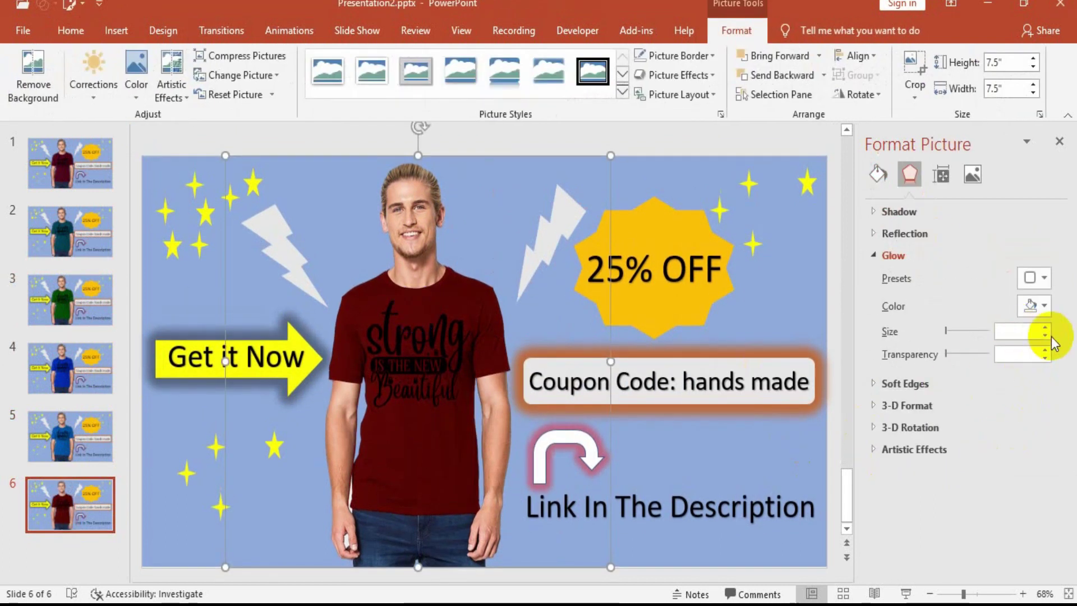
Give the photo a 10 pt coloured glow, then return to slide 1
left_click(1045, 328)
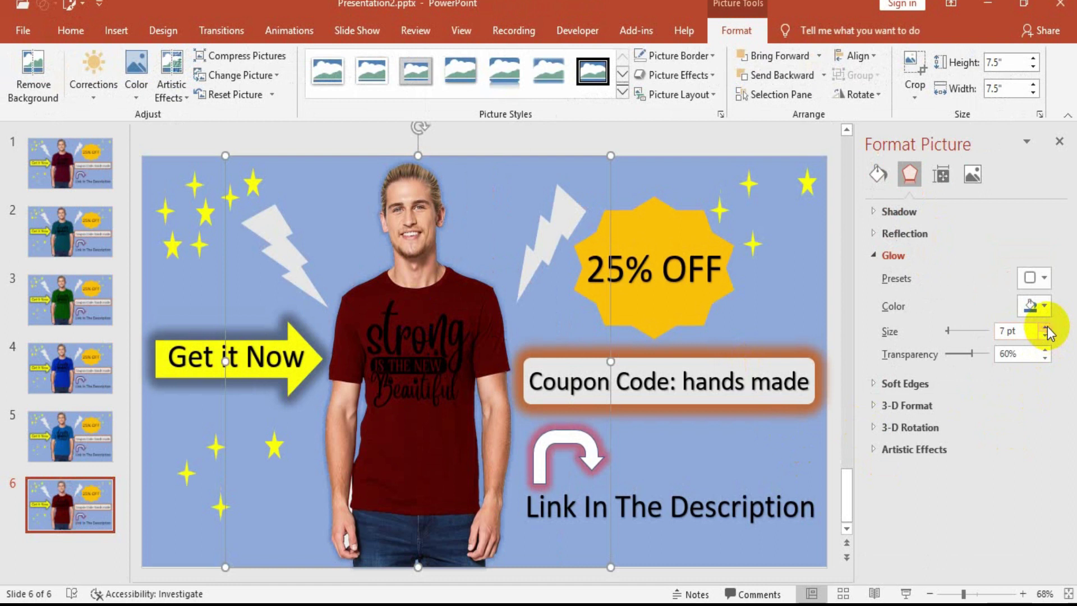
left_click(1044, 306)
left_click(953, 339)
left_click(1044, 305)
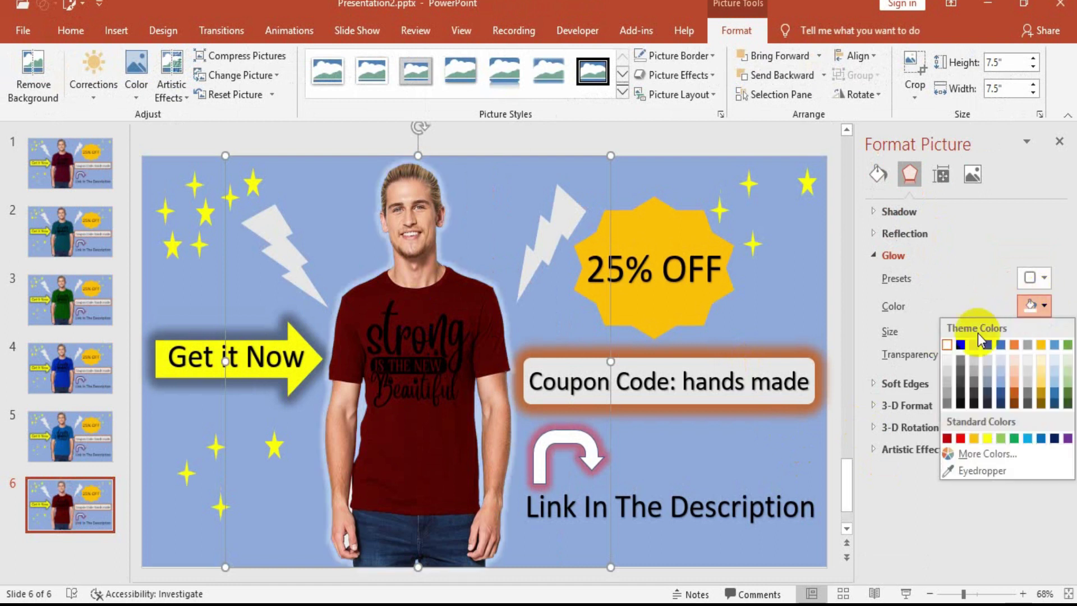
left_click(964, 339)
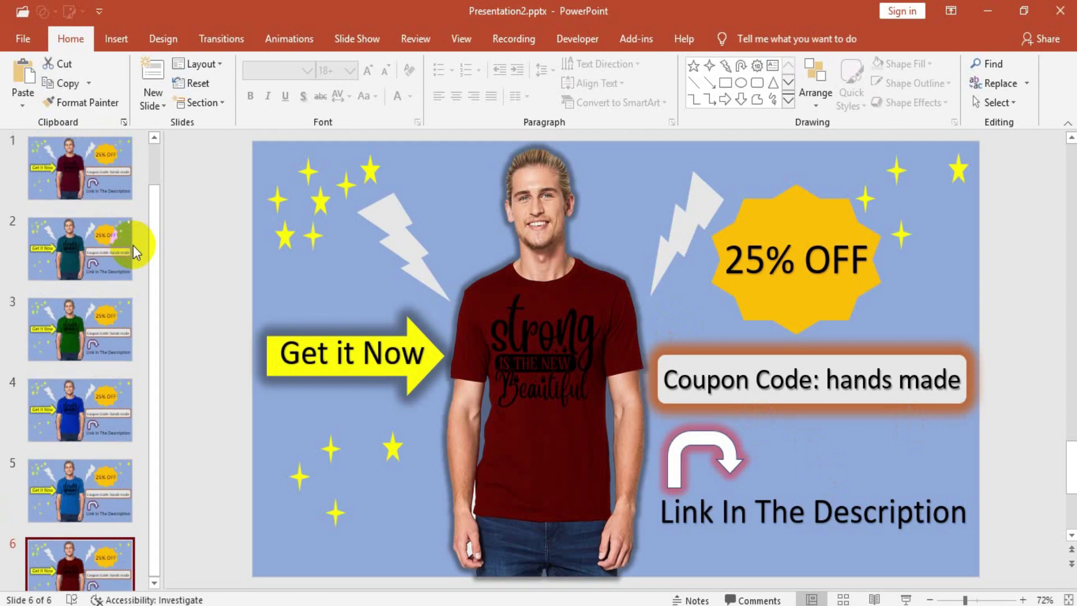
left_click(81, 177)
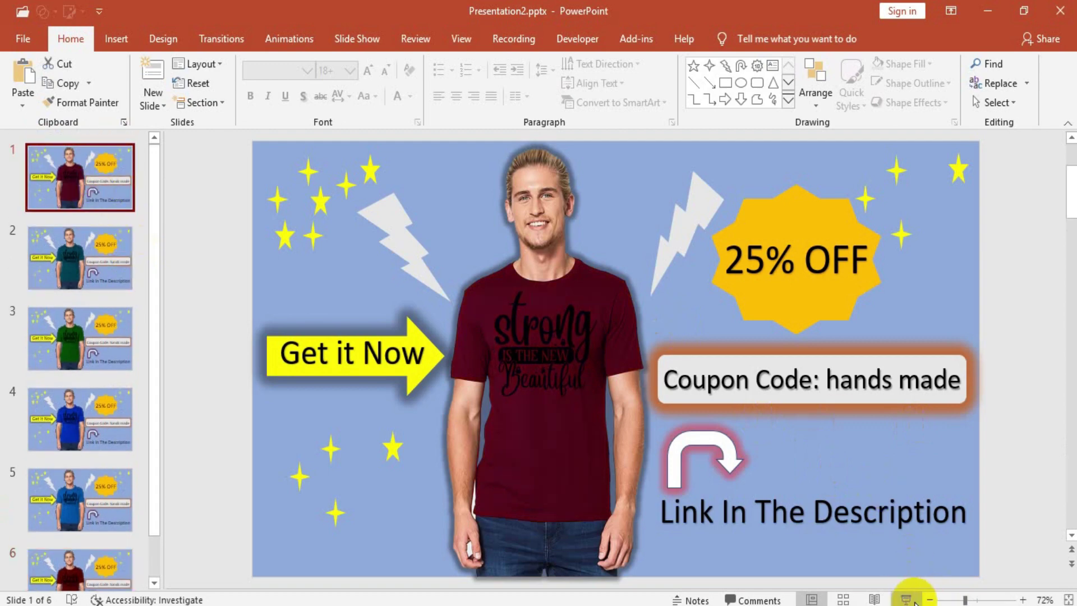
Preview the deck as a slide show, advancing through the slides and returning to editing
left_click(906, 599)
left_click(885, 385)
left_click(885, 385)
left_click(884, 384)
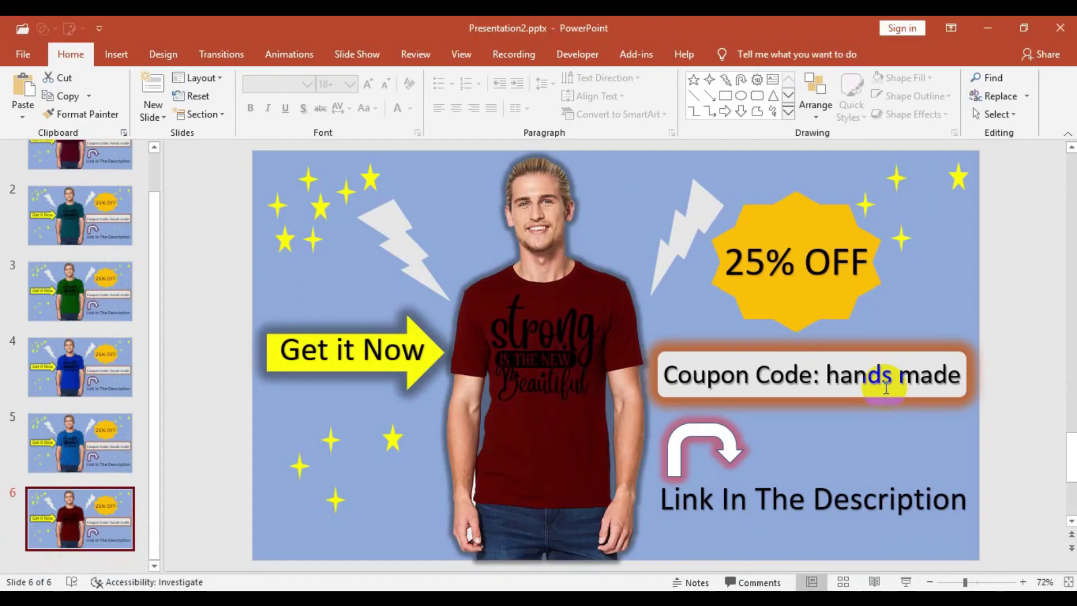
Export the slides as an Extra Large animated GIF, saving Presentation2.gif to the Desktop
left_click(23, 54)
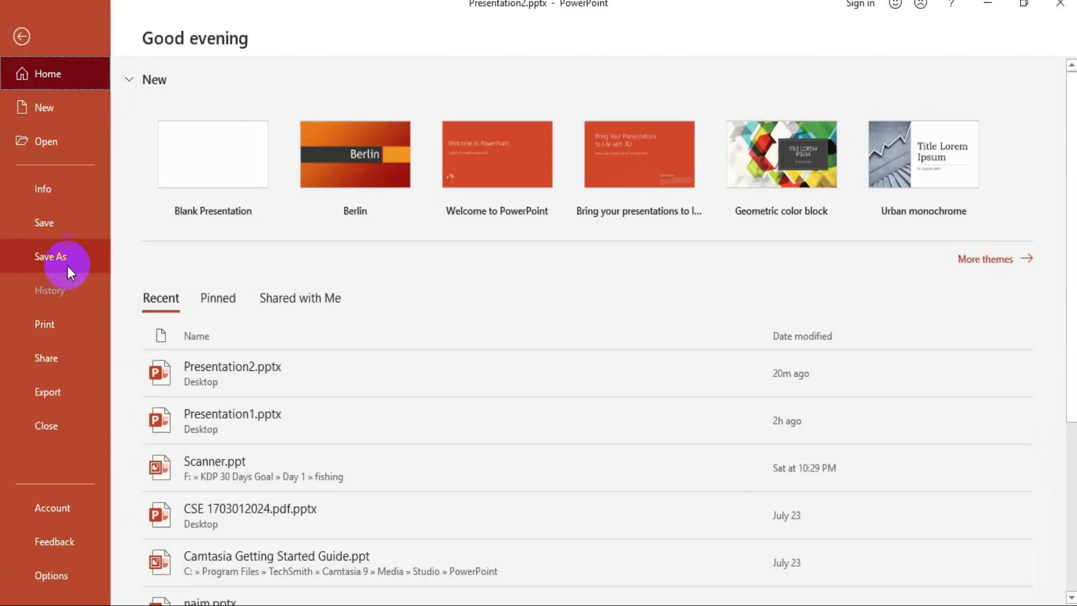
left_click(48, 393)
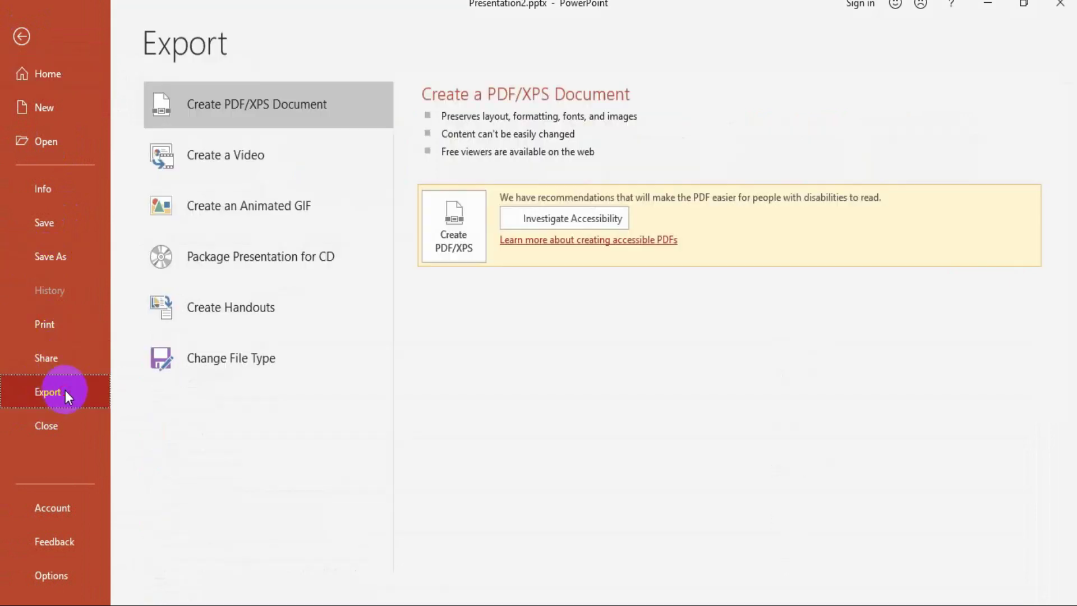
left_click(231, 213)
left_click(611, 173)
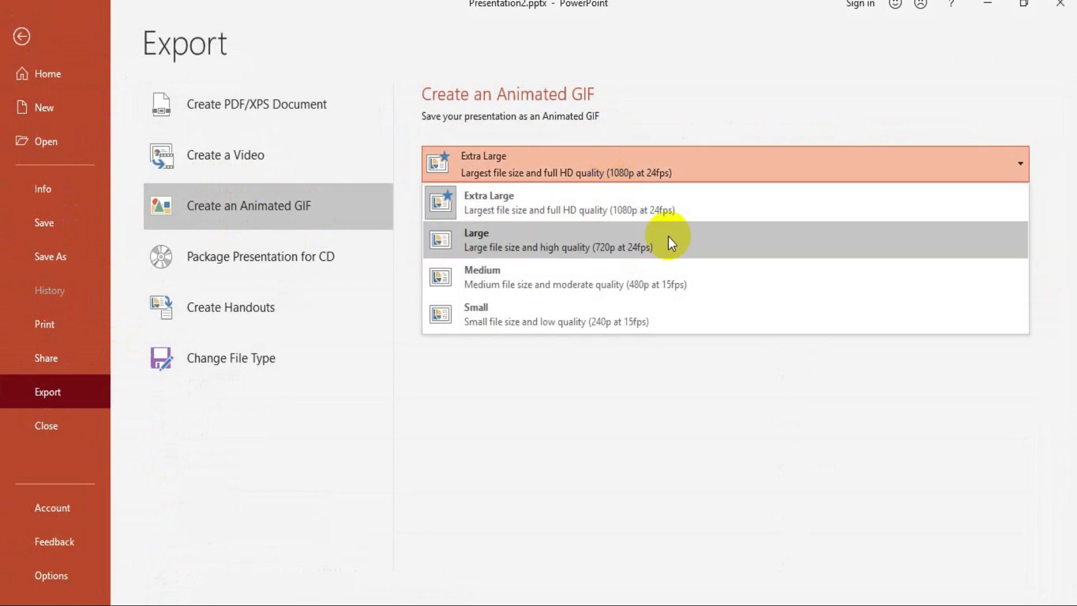
left_click(583, 206)
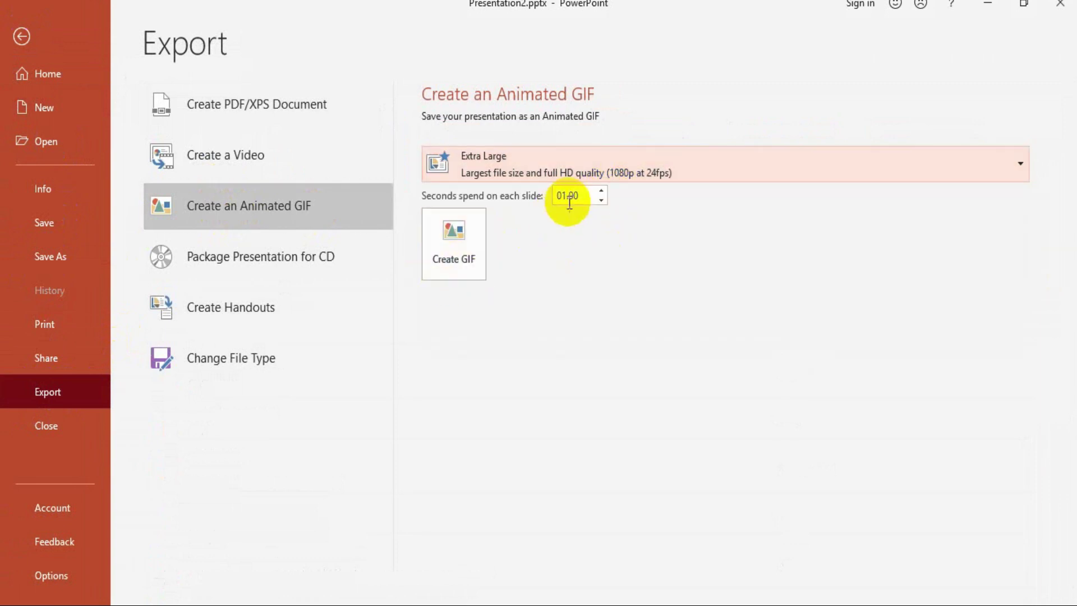
left_click(462, 262)
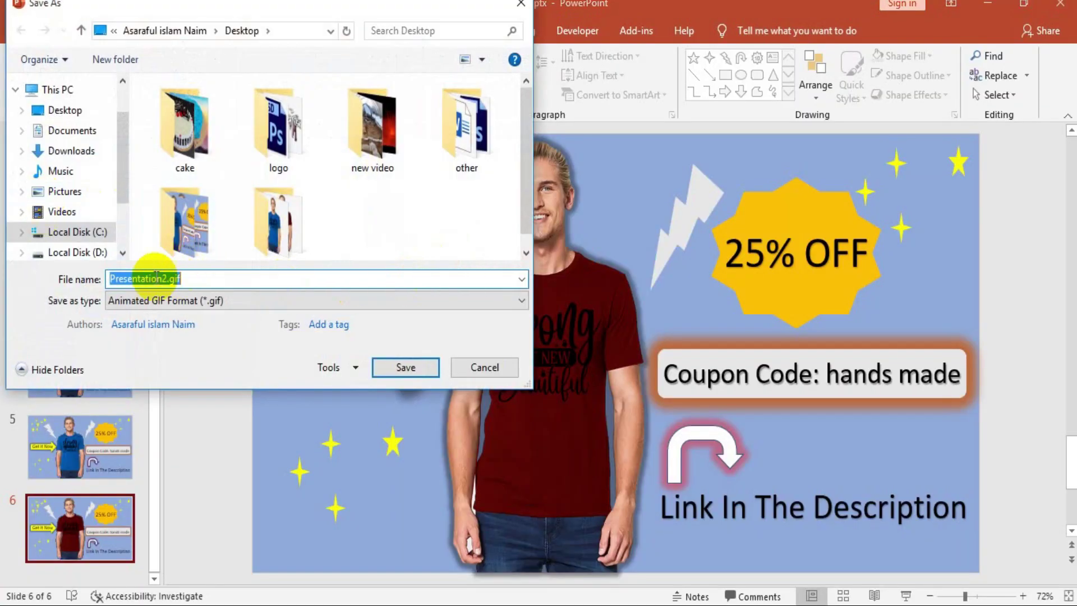
scroll(326, 214, "down", 1)
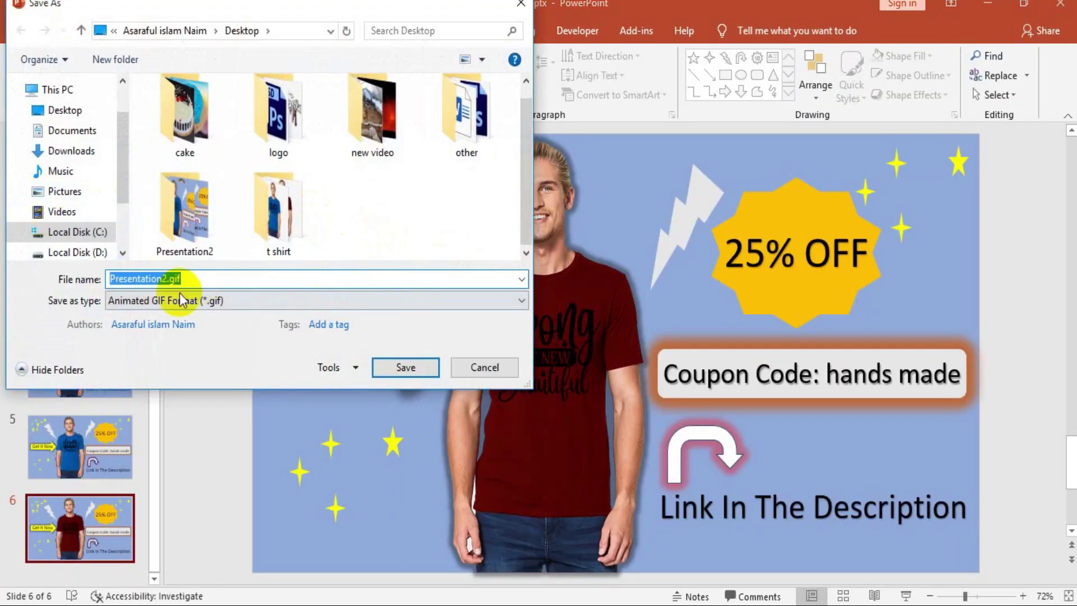
left_click(418, 368)
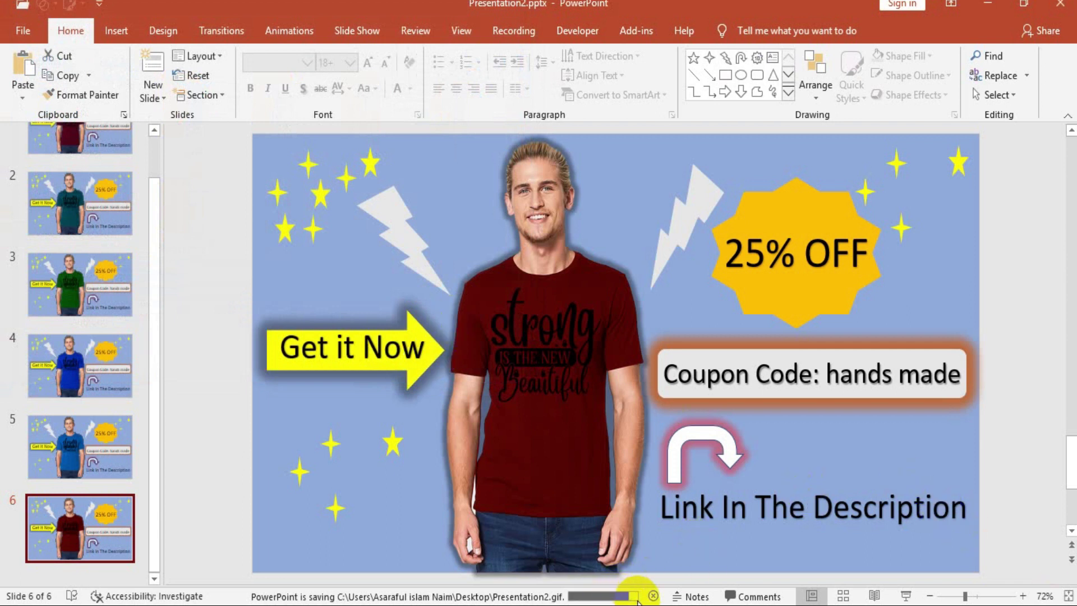
Open Presentation2.gif from the Desktop in Photos and maximize the window to watch it
key("super+d")
mouse_move(700, 230)
left_mouse_down()
mouse_move(844, 103)
mouse_move(865, 119)
left_mouse_up()
double_click(861, 119)
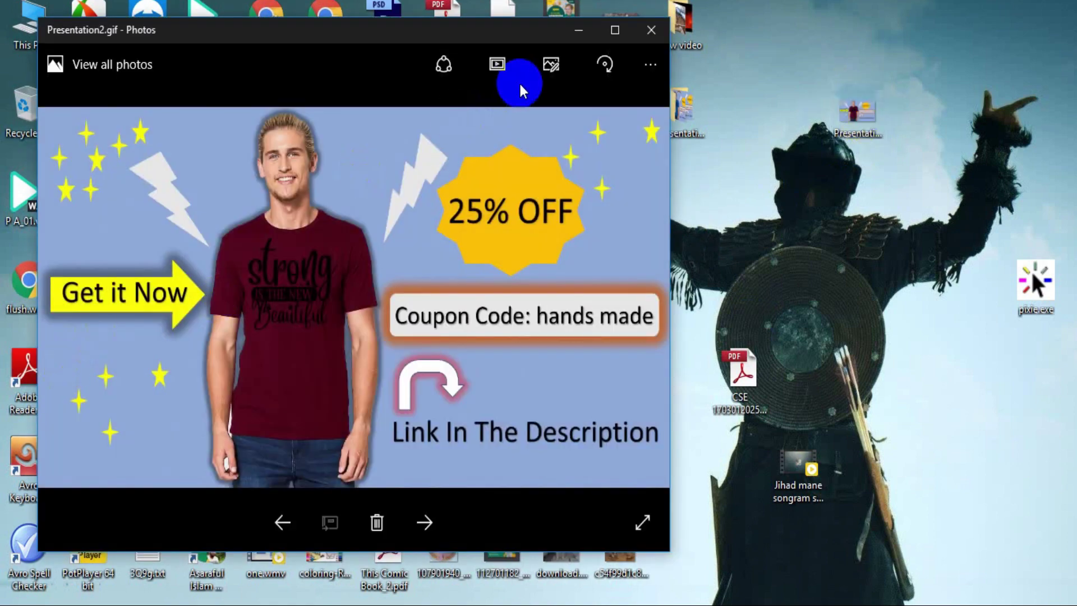
left_click(601, 28)
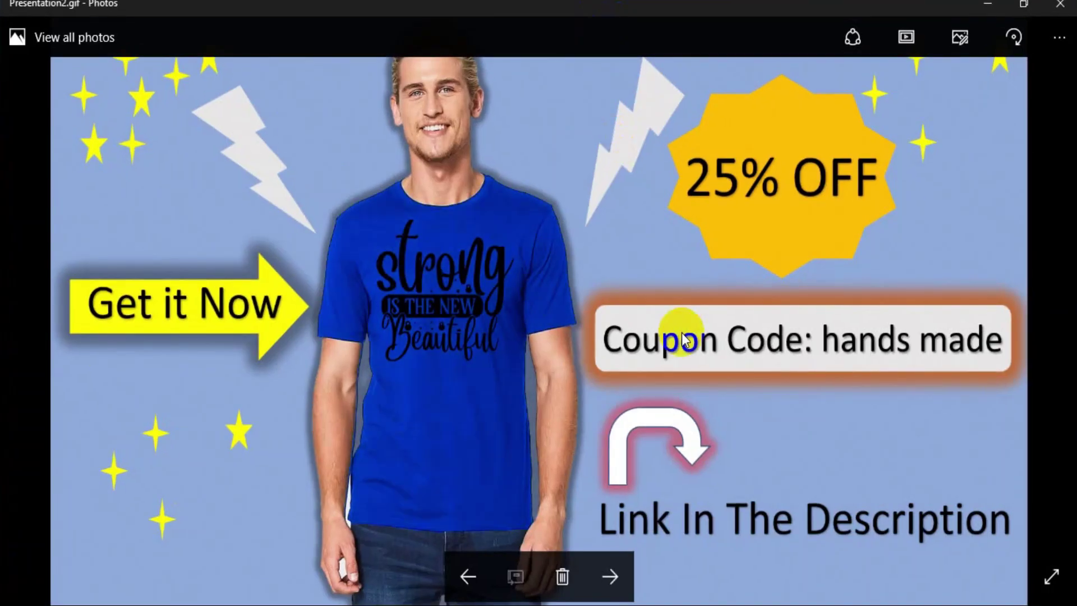